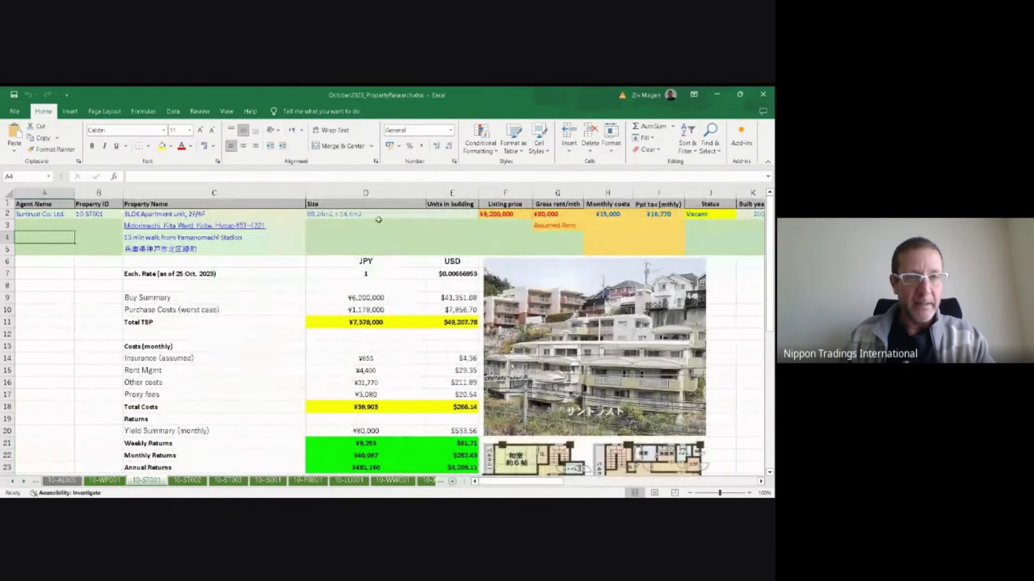
Step: Review the 10-ST001 property's ID, name and address, size, listing price and gross monthly rent
left_click(87, 214)
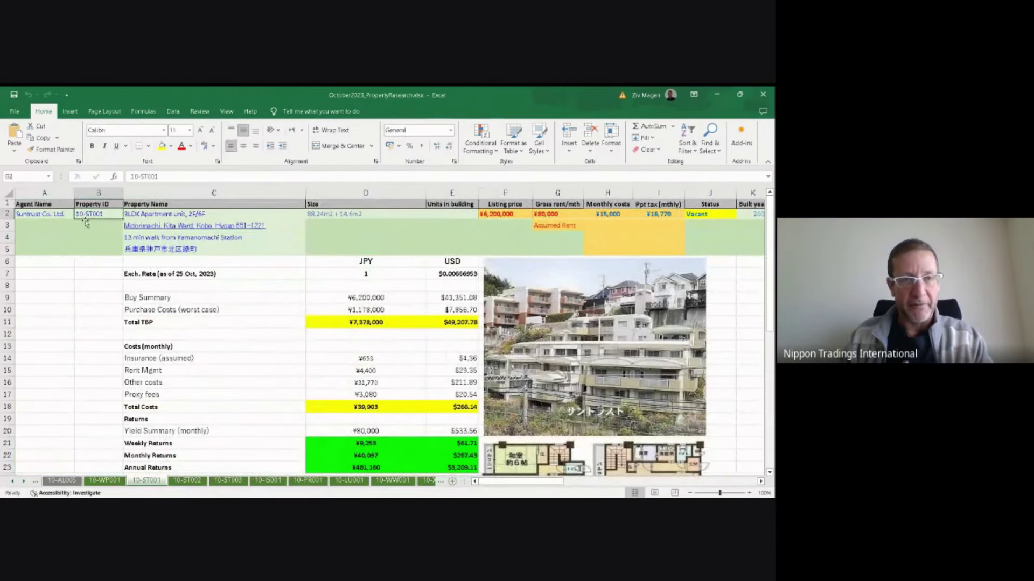
left_click_drag(166, 217, 166, 249)
left_click(167, 250)
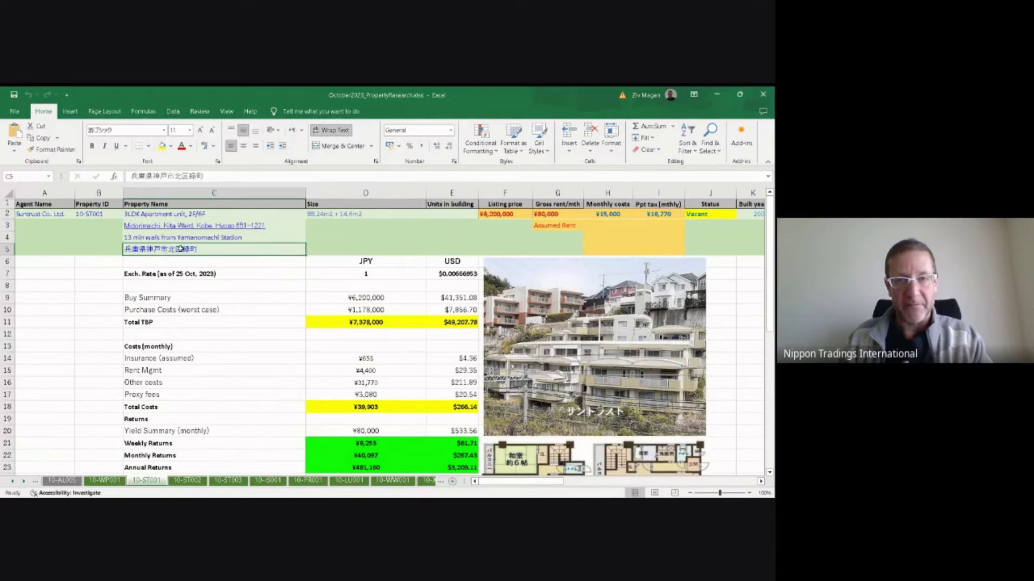
left_click(363, 212)
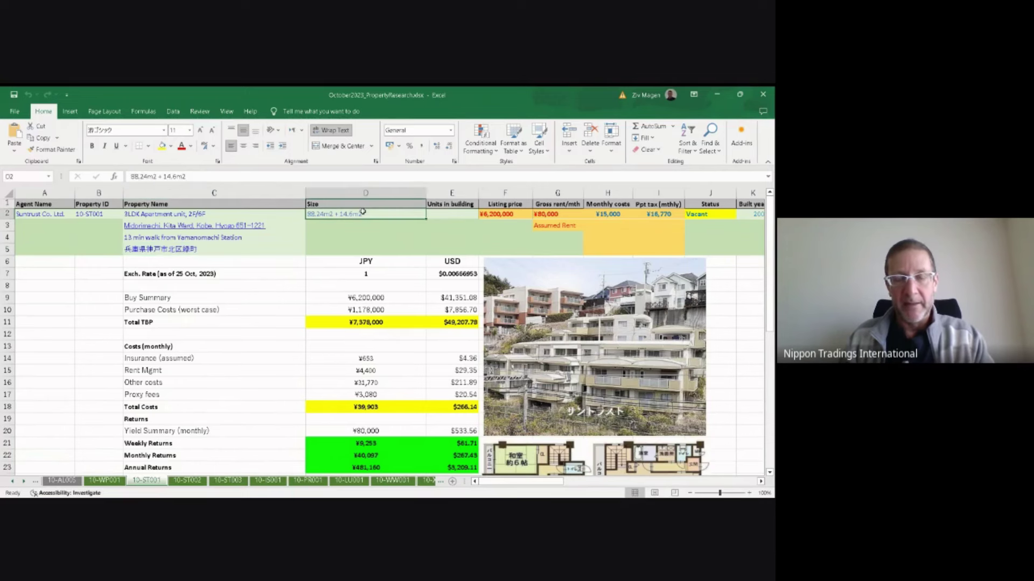
left_click(412, 236)
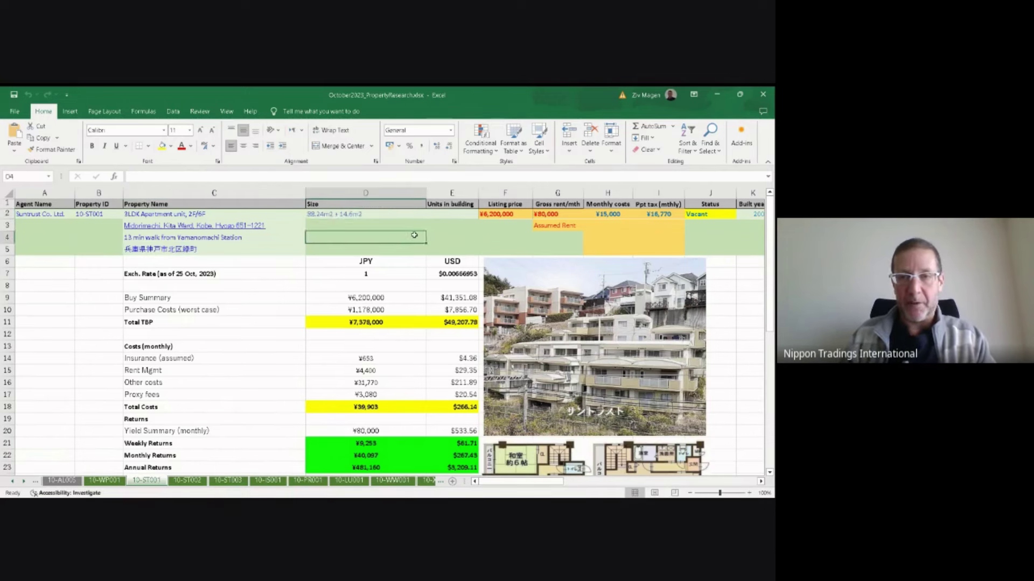
left_click(507, 214)
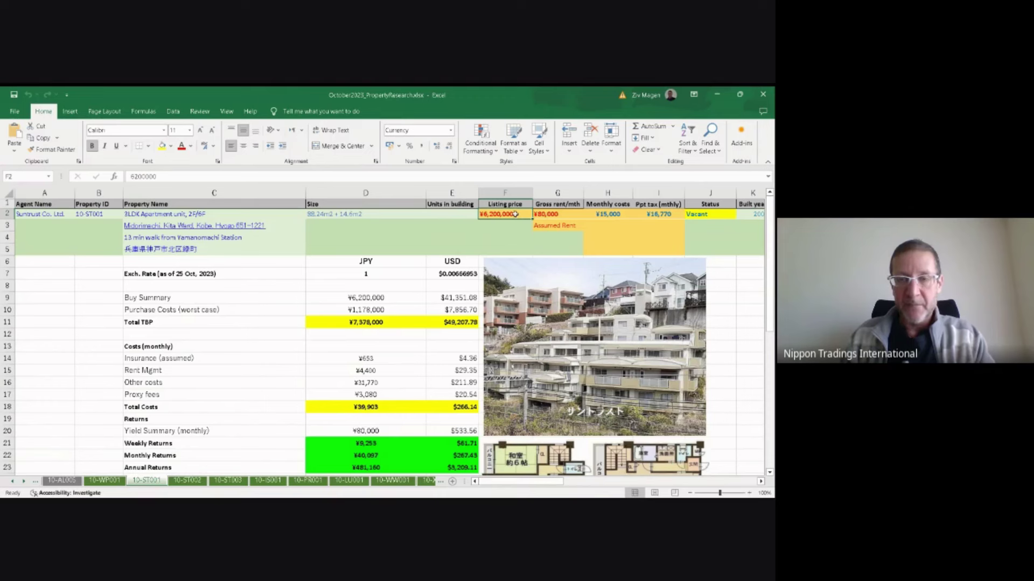
left_click(570, 213)
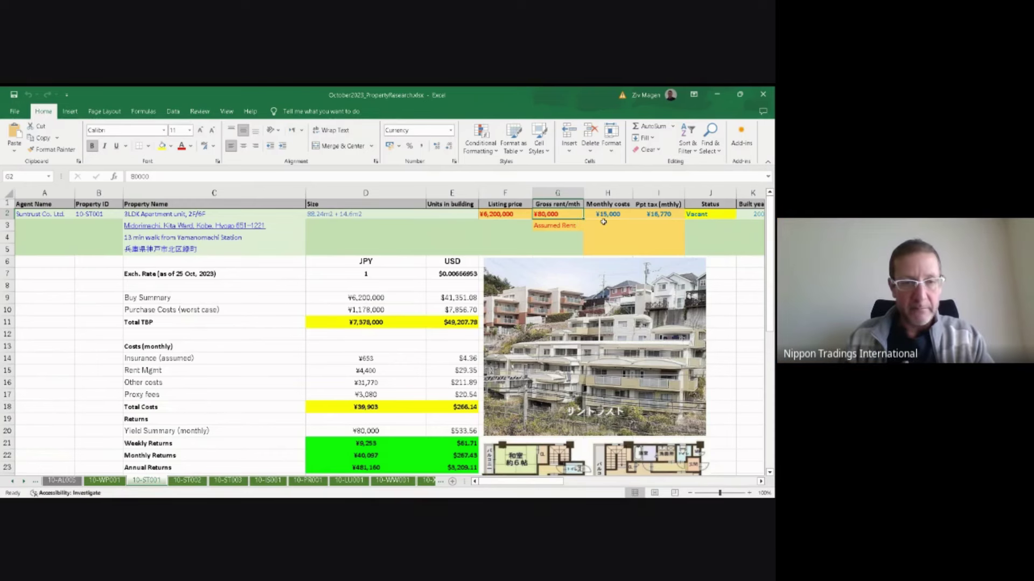
Step: View the property sheets 10-ST002 and 10-IS001
left_click(199, 482)
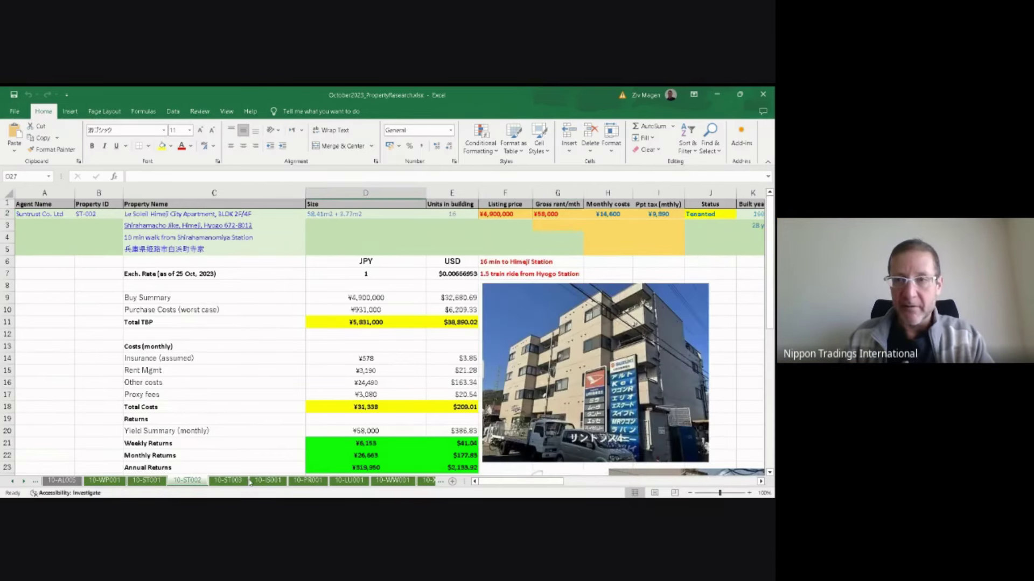
left_click(267, 481)
scroll(359, 397, "up", 5)
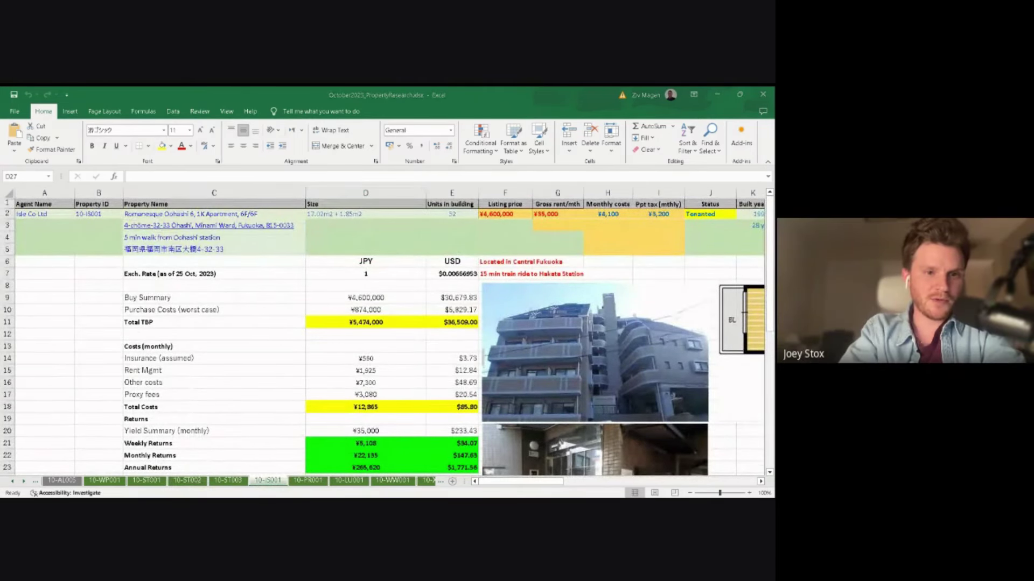
Step: Set the zoom of sheet 10-WP001 to 100% and check its listing price and gross monthly rent
left_click(106, 480)
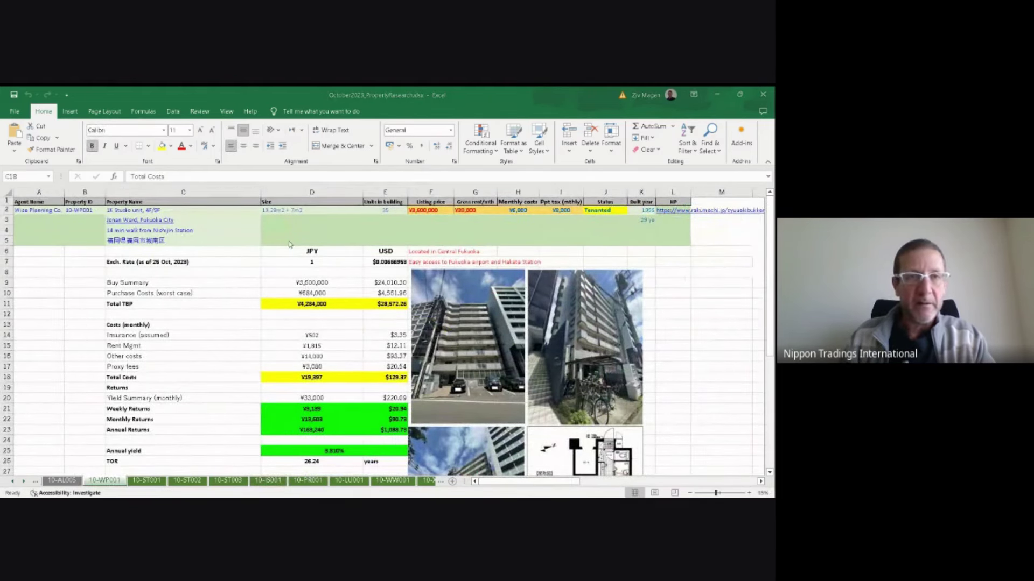
left_click(227, 112)
left_click(235, 135)
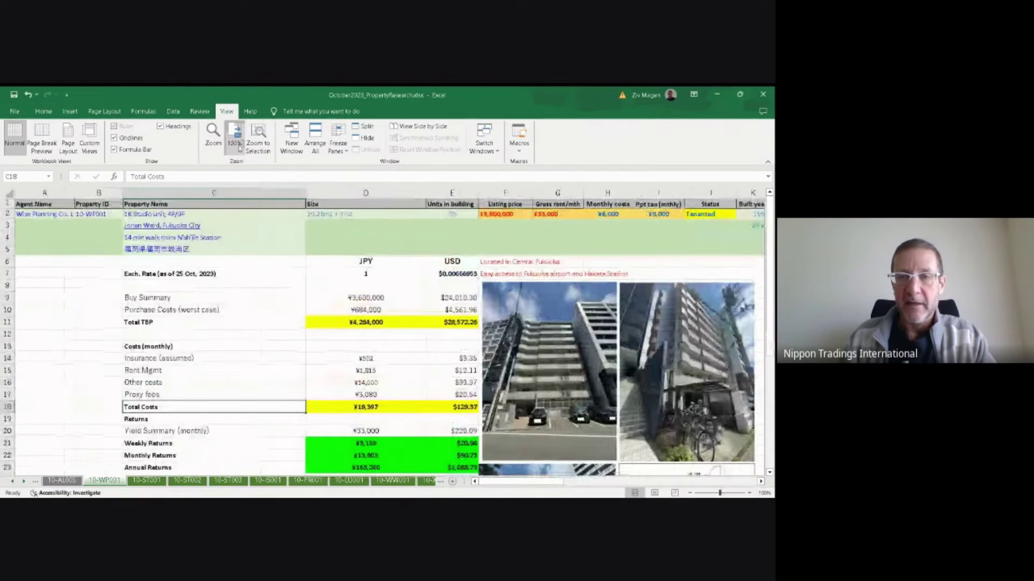
left_click(515, 217)
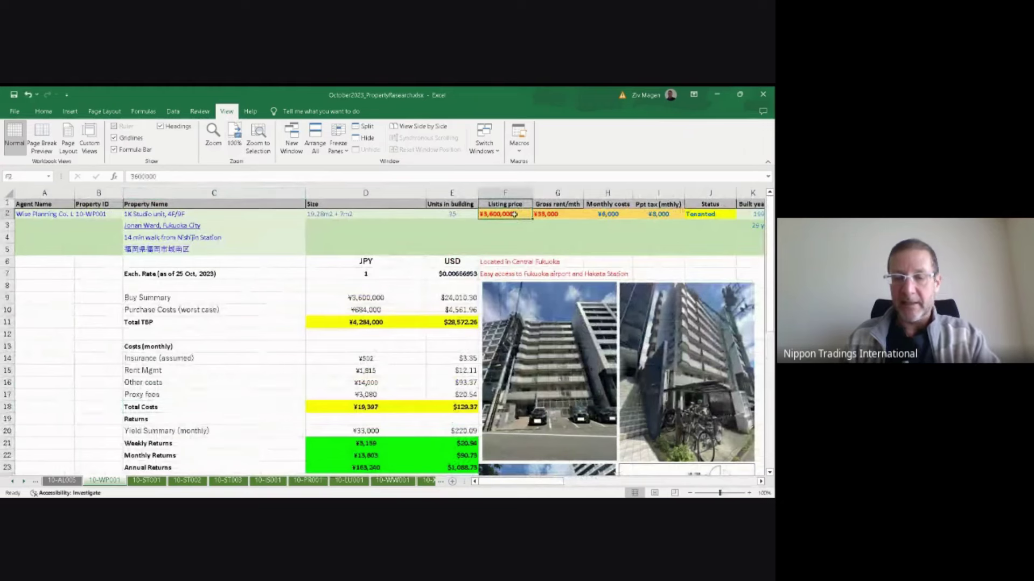
key("Right")
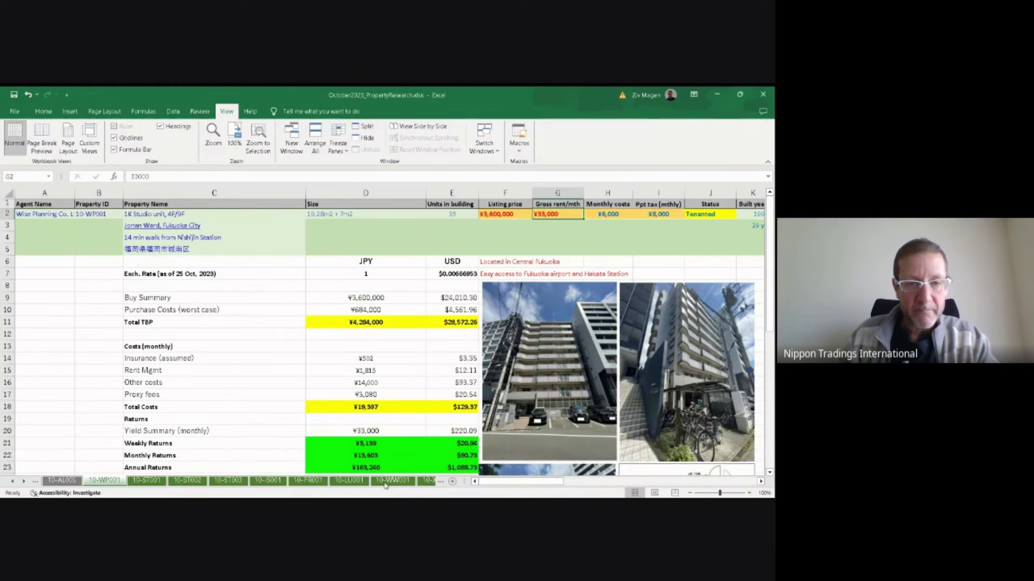
Step: Look through the property sheets from 10-ST003 to 10-WW001, ending at the blank template sheet
left_click(217, 481)
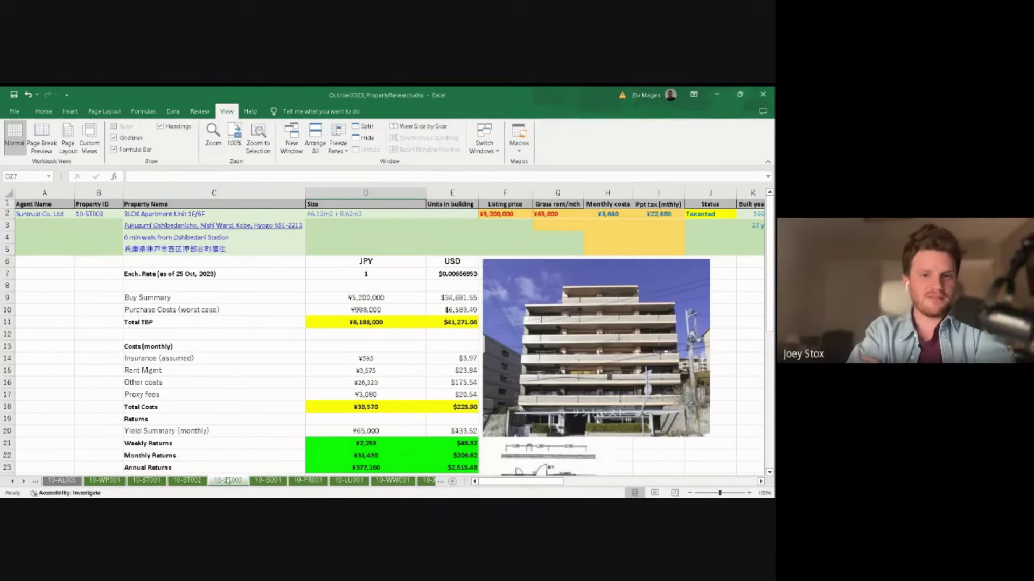
left_click(266, 480)
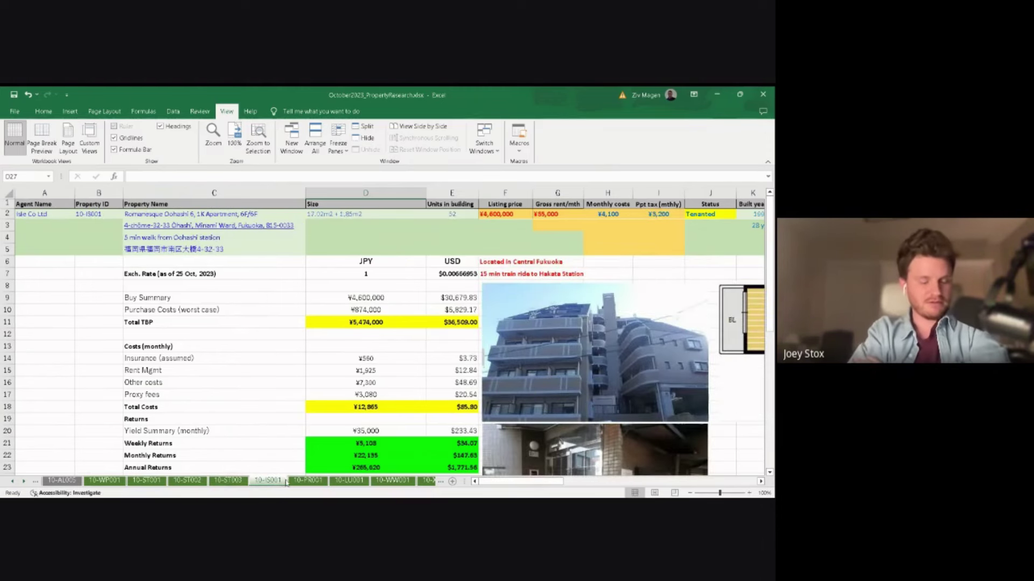
left_click(307, 481)
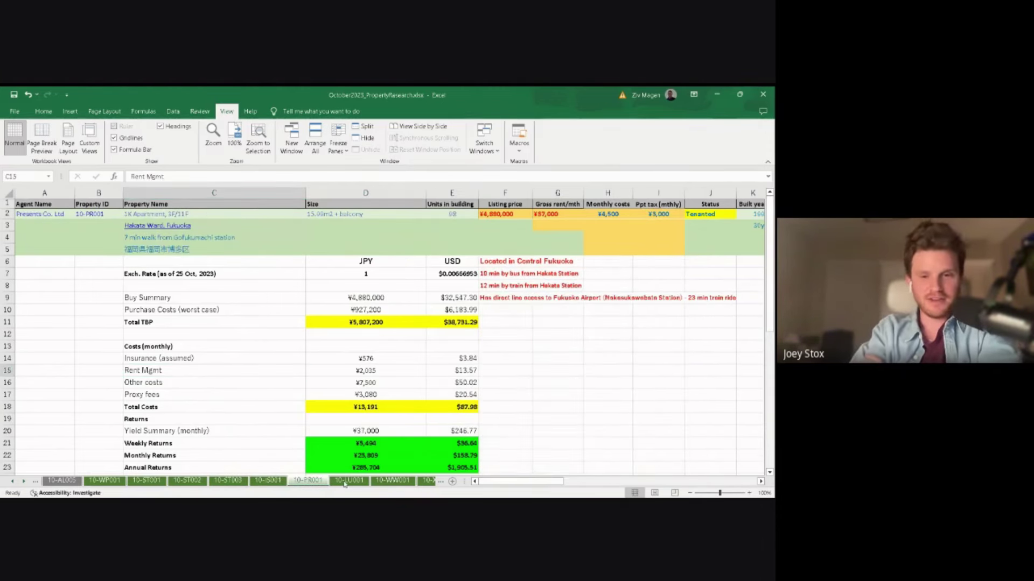
left_click(350, 481)
left_click(377, 481)
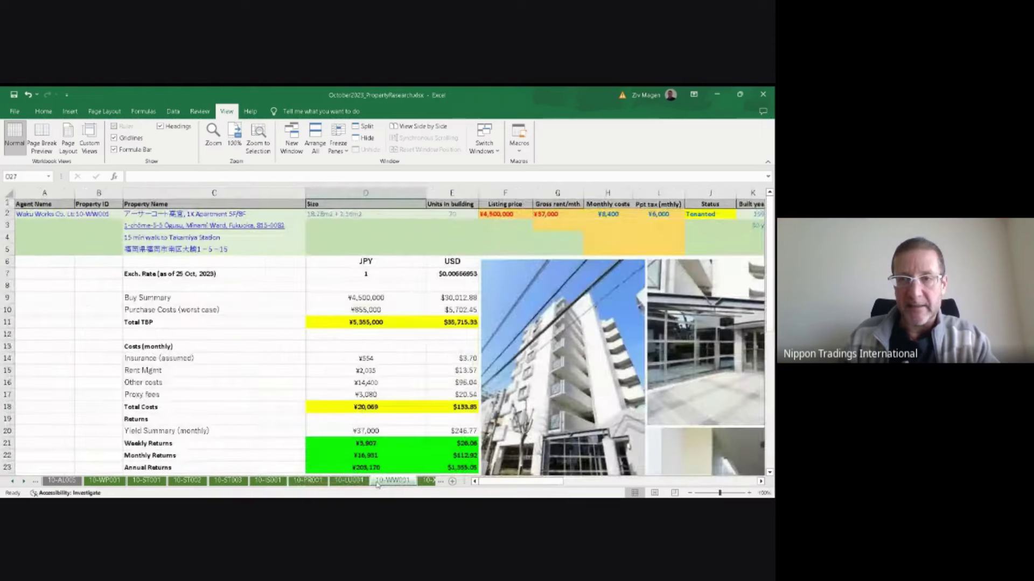
left_click(426, 481)
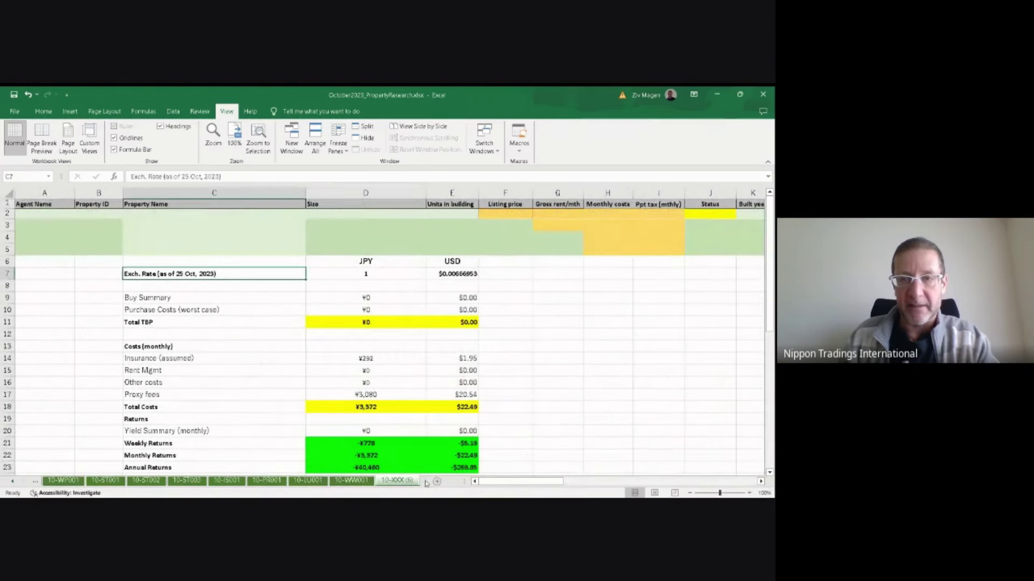
Step: Go back to sheet 10-WP001 and look through the earlier property sheets 10-AL002 to 10-AL005
left_click(77, 479)
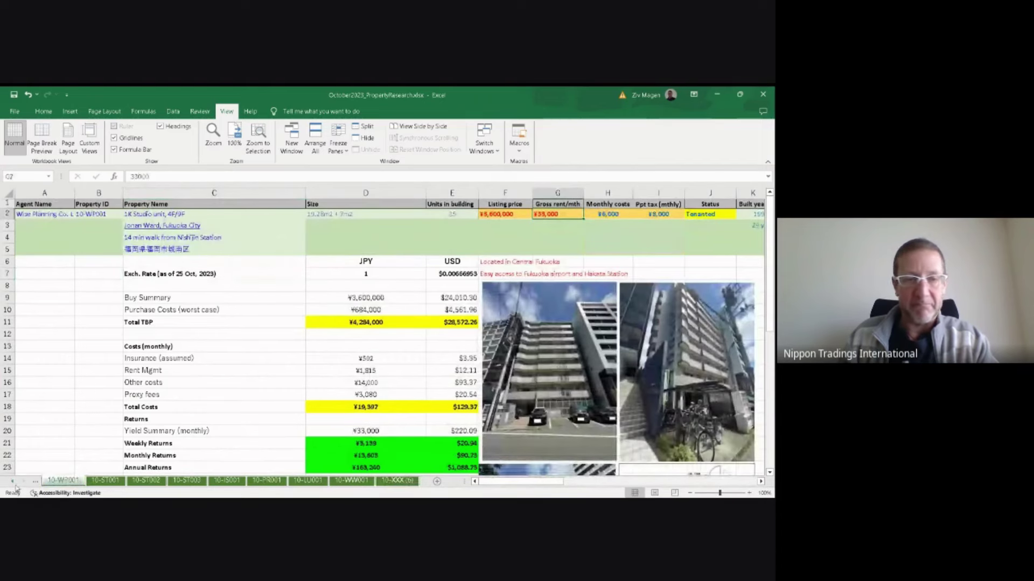
left_click(11, 482)
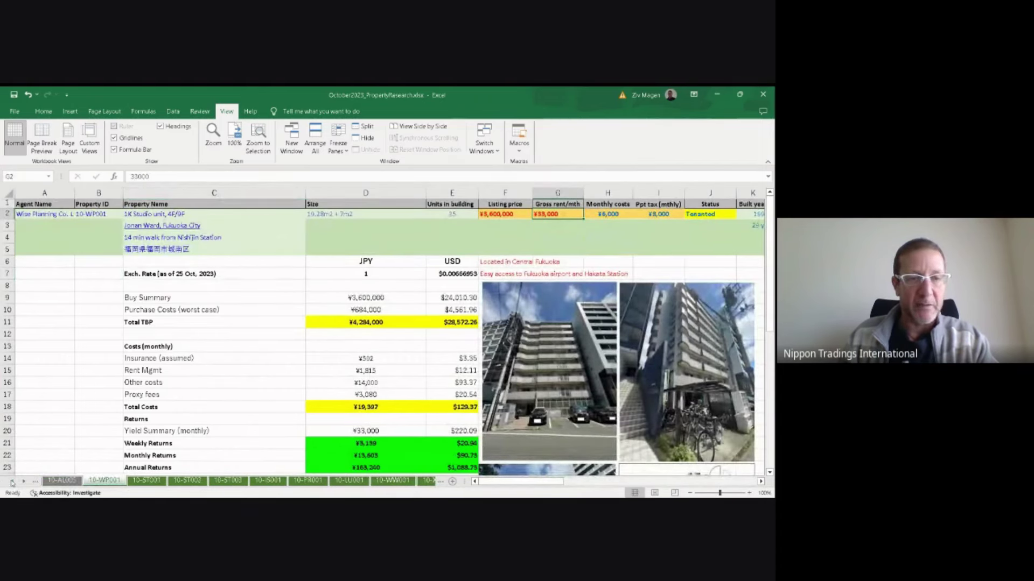
left_click(11, 482)
left_click(68, 479)
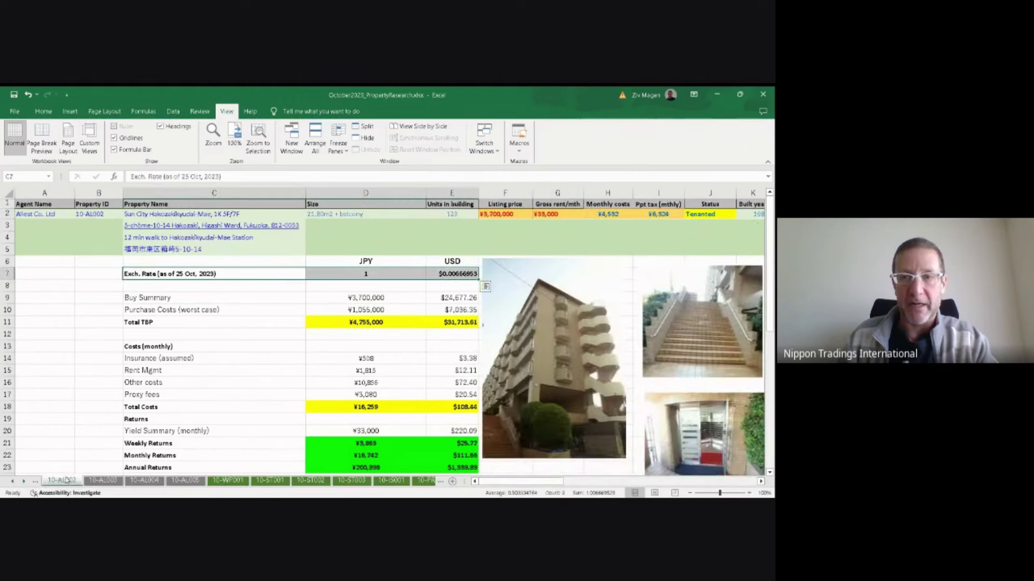
left_click(97, 482)
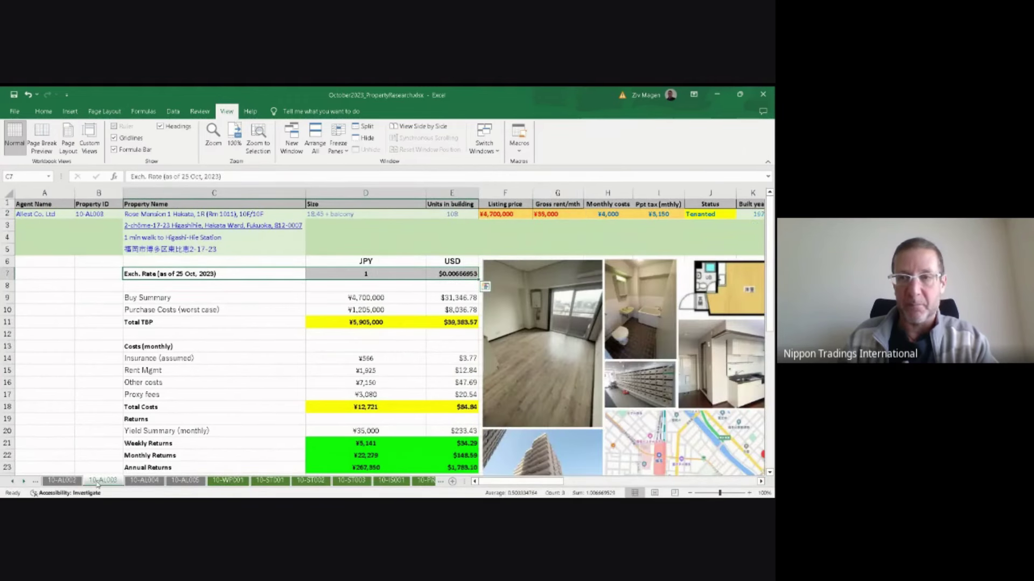
left_click(144, 480)
left_click(185, 480)
Step: Look through the property sheets in order from 10-WP001 to 10-LU001
left_click(228, 480)
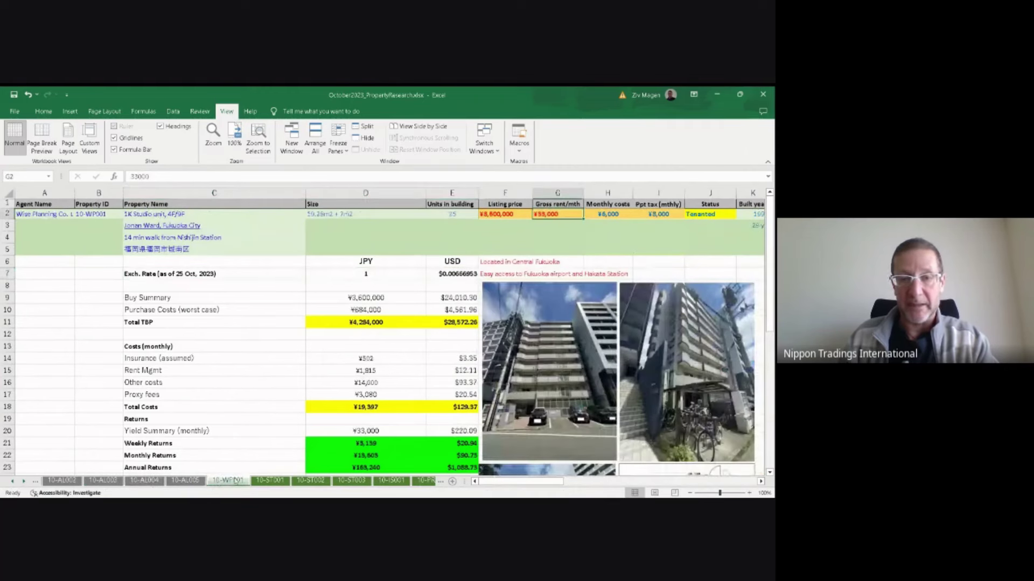
left_click(275, 480)
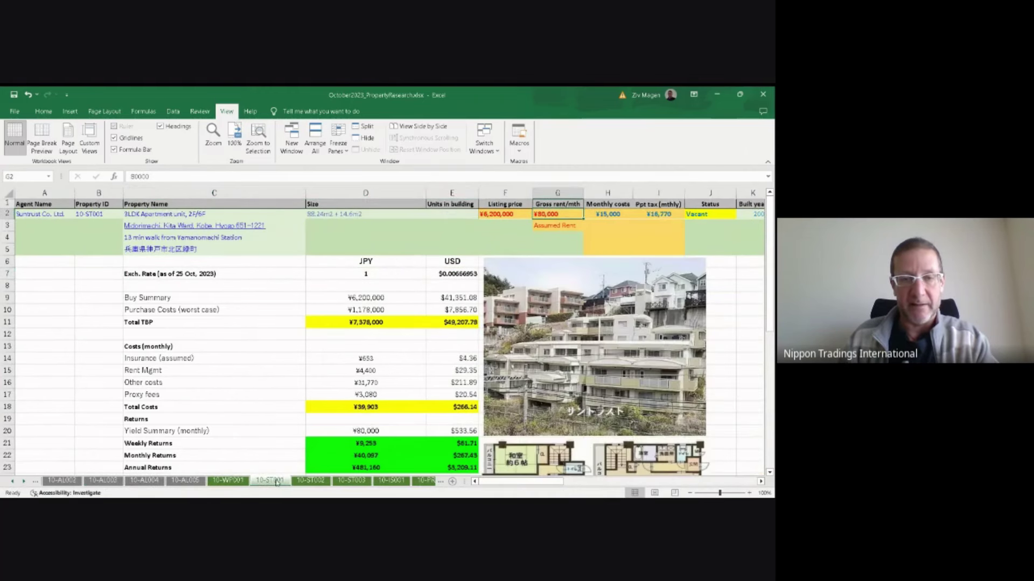
left_click(311, 480)
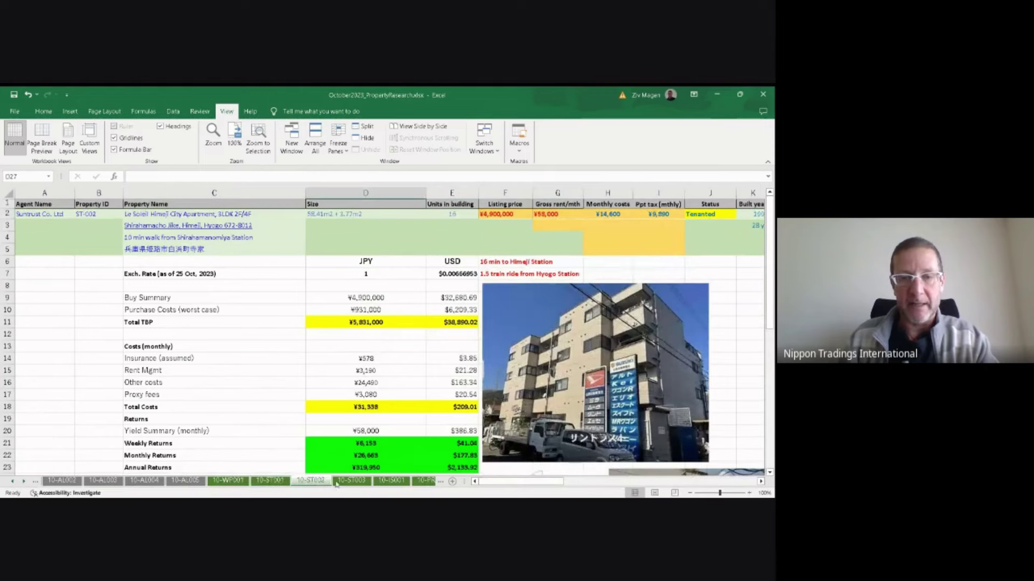
left_click(352, 480)
left_click(382, 481)
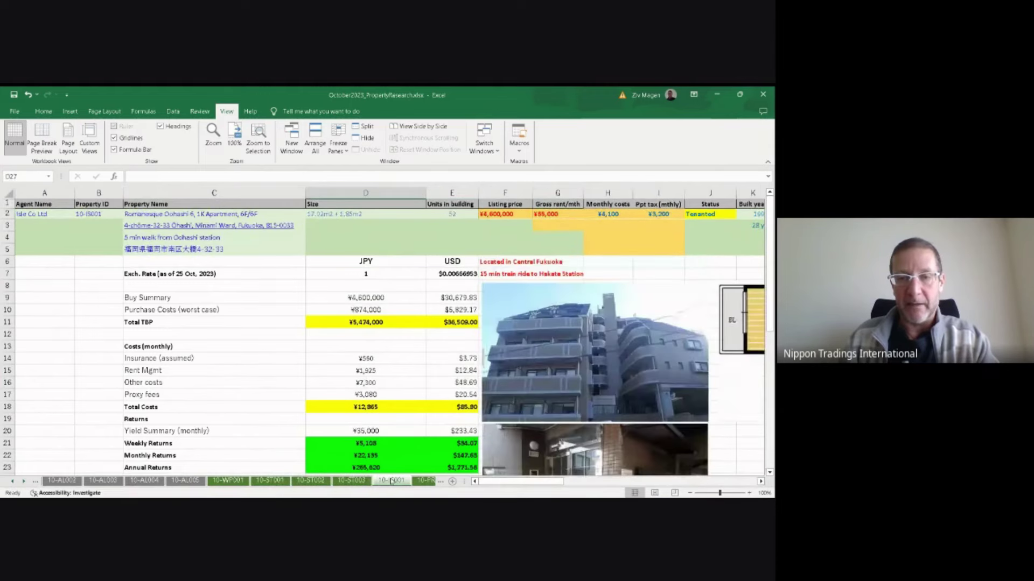
left_click(423, 481)
left_click(424, 481)
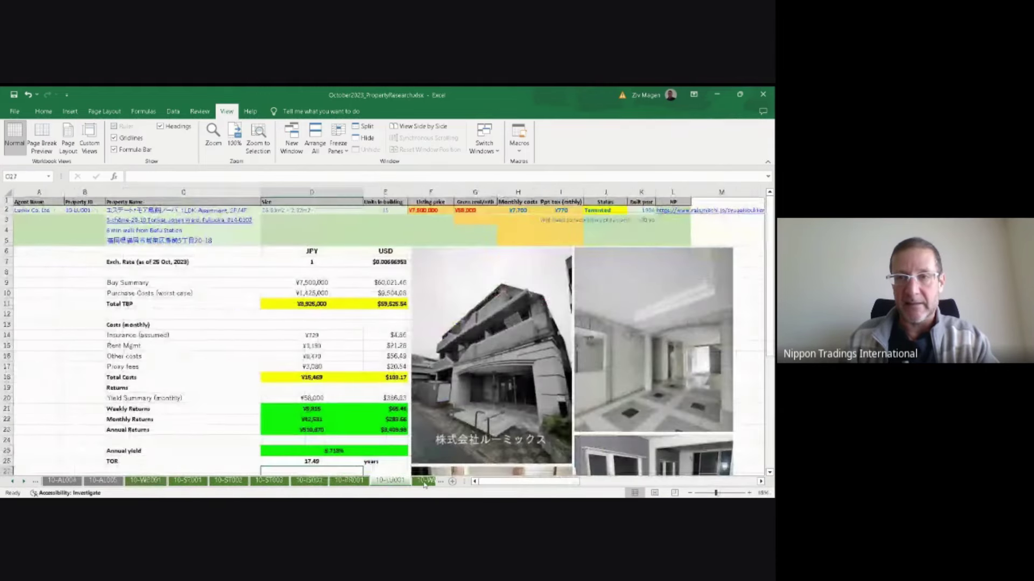
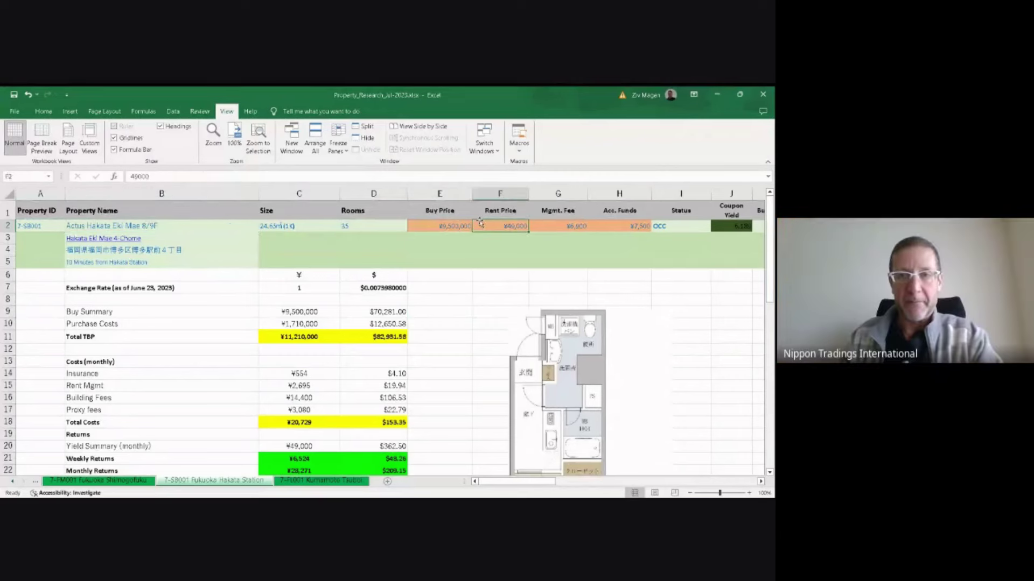
Step: Examine the buy price, rent price, management fee, accumulated funds and yen buy summary on the 7-SB001 Fukuoka Hakata Station sheet
left_click(453, 226)
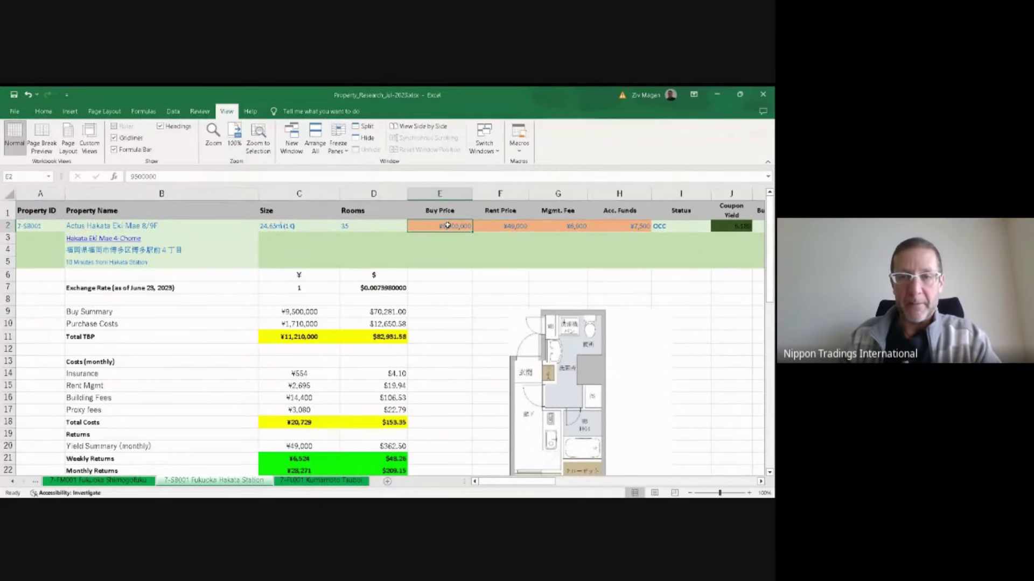
left_click(506, 226)
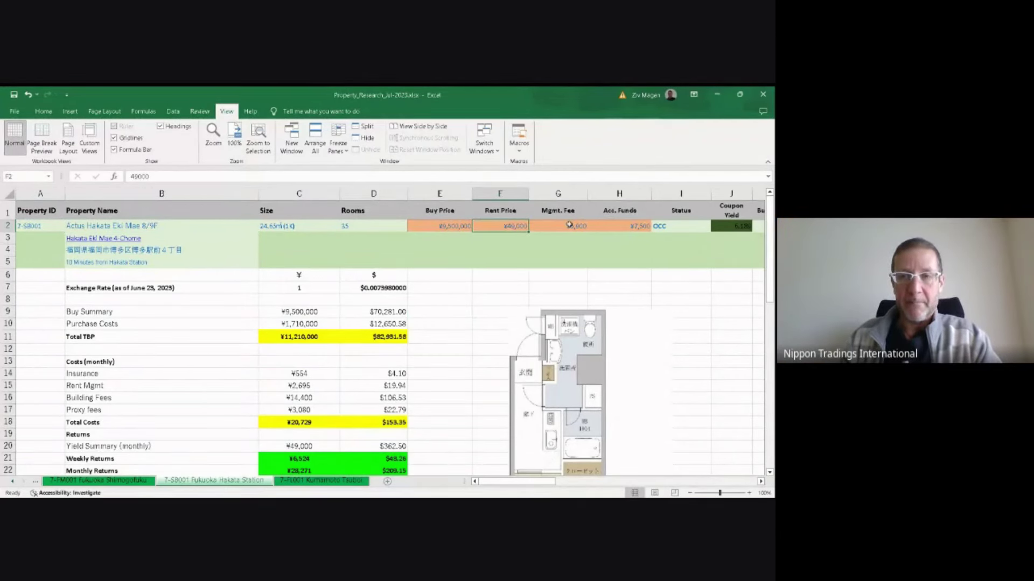
left_click(567, 225)
left_click(618, 226)
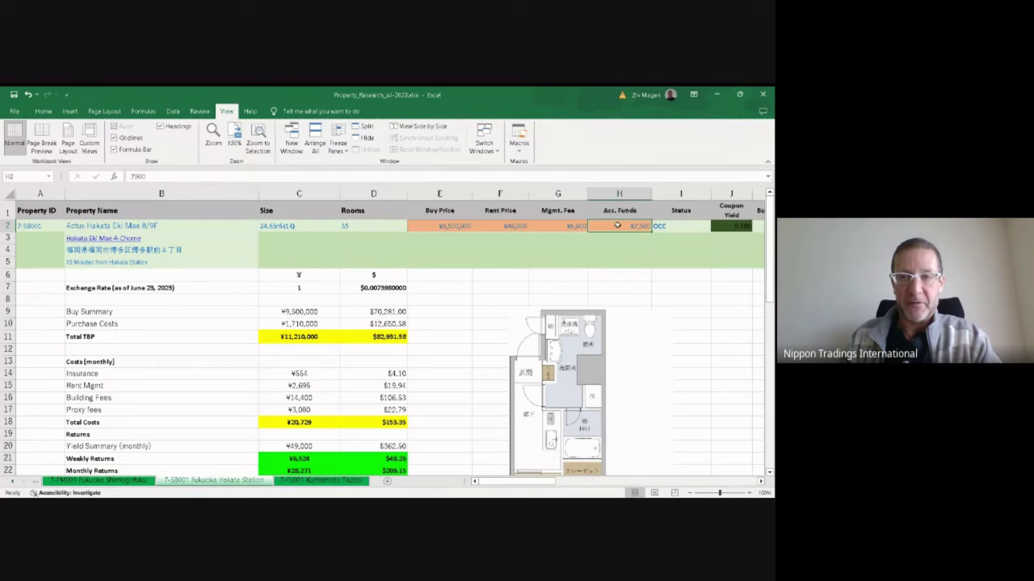
left_click(565, 226)
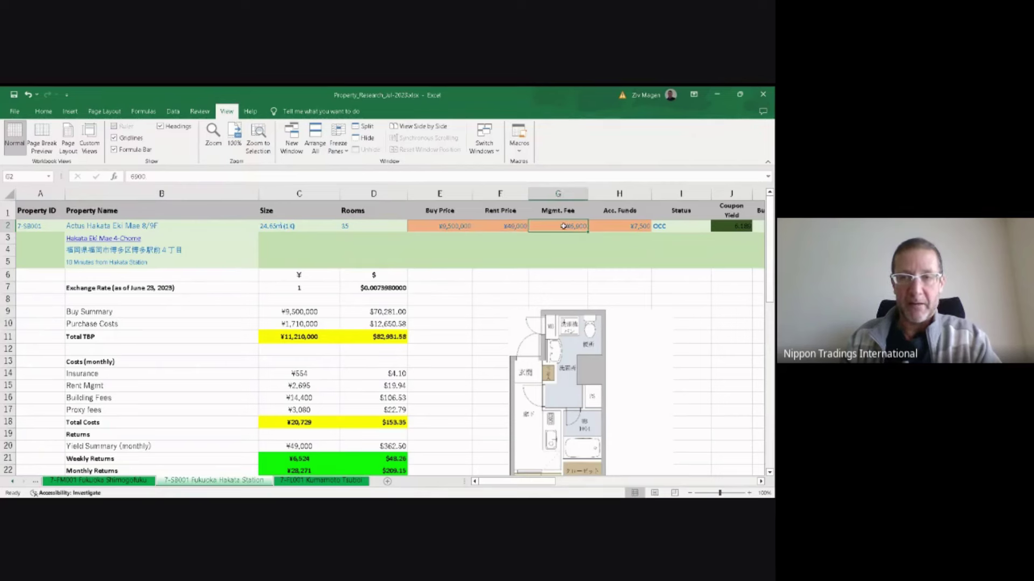
left_click(615, 227)
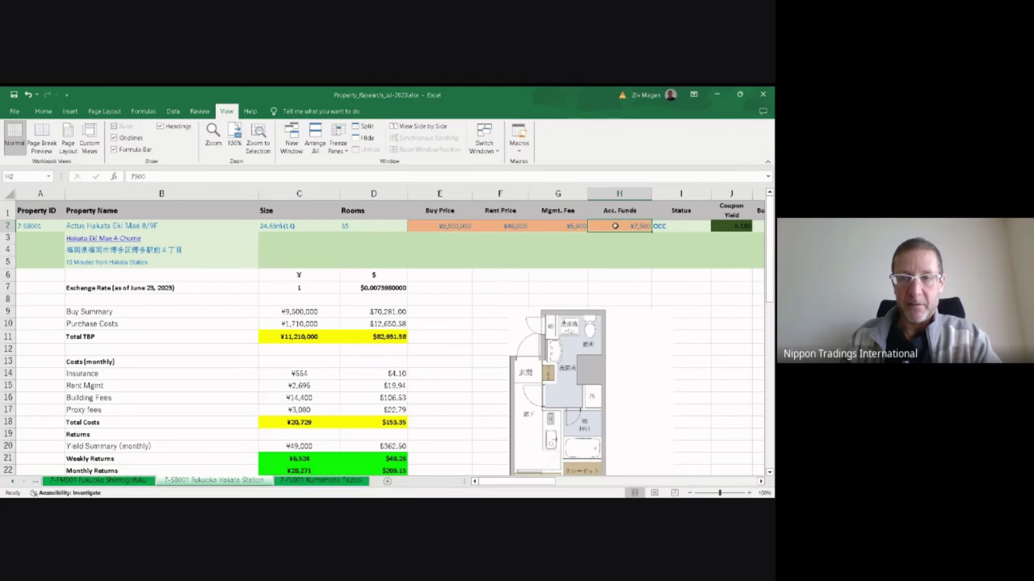
left_click(577, 225)
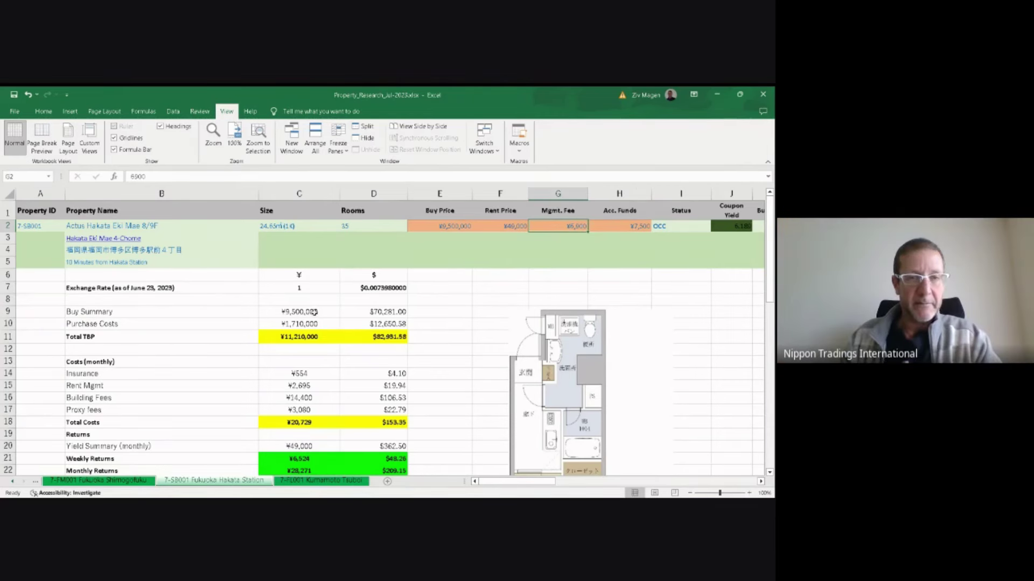
left_click(314, 312)
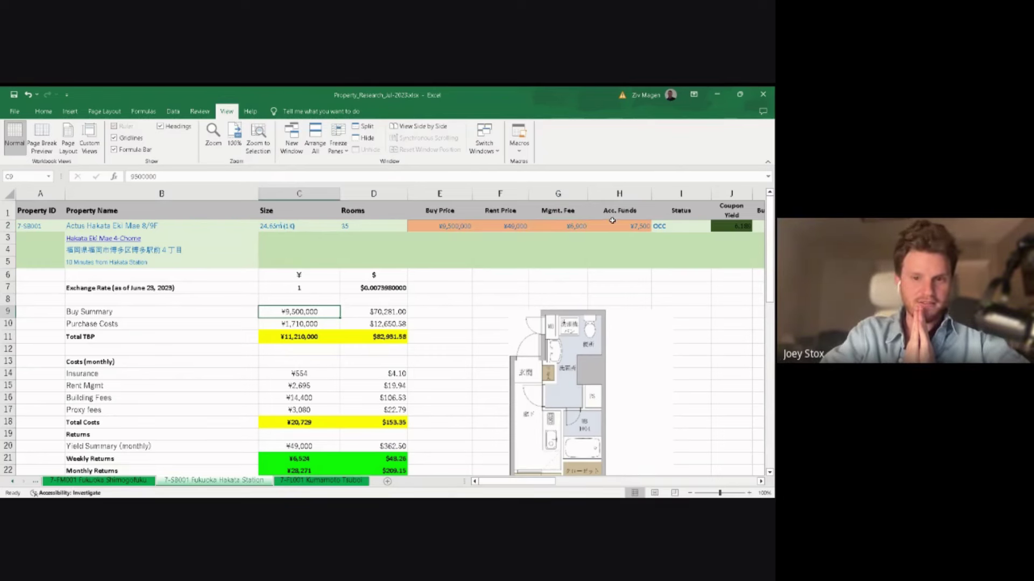
left_click(623, 224)
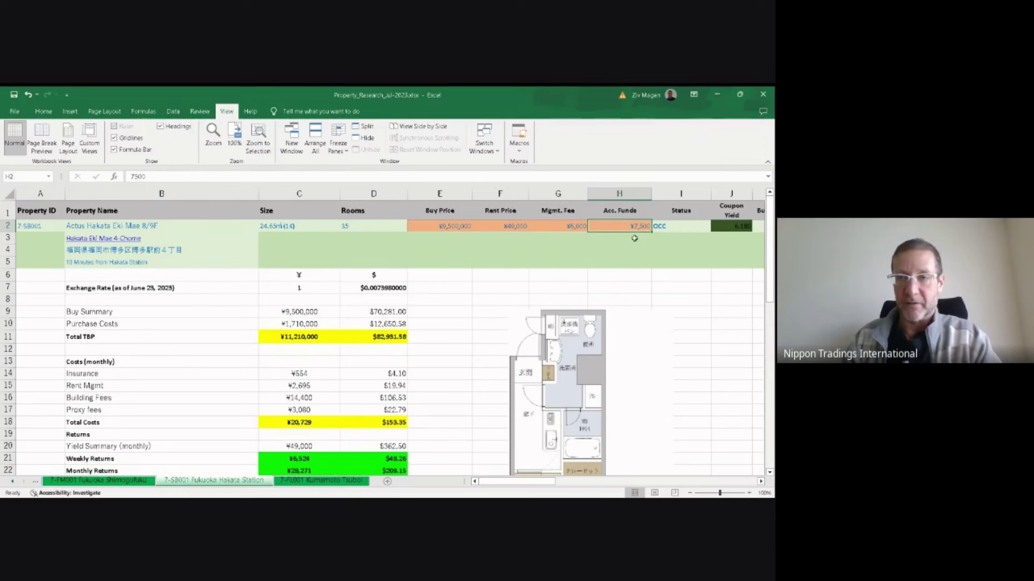
Step: Review the management fee, rent price and yen buy summary of the Hakata Station property
left_click(570, 225)
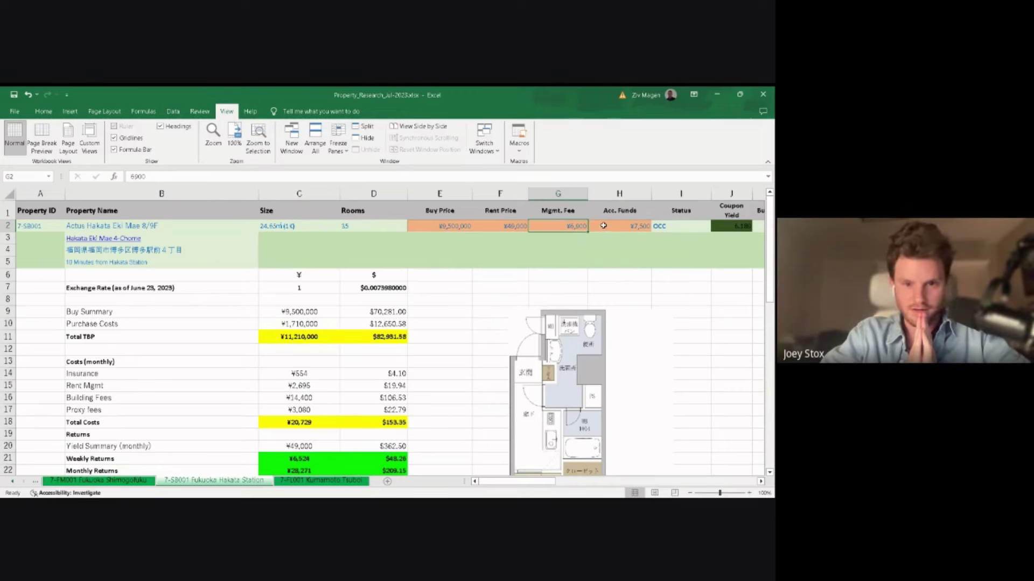
left_click(502, 225)
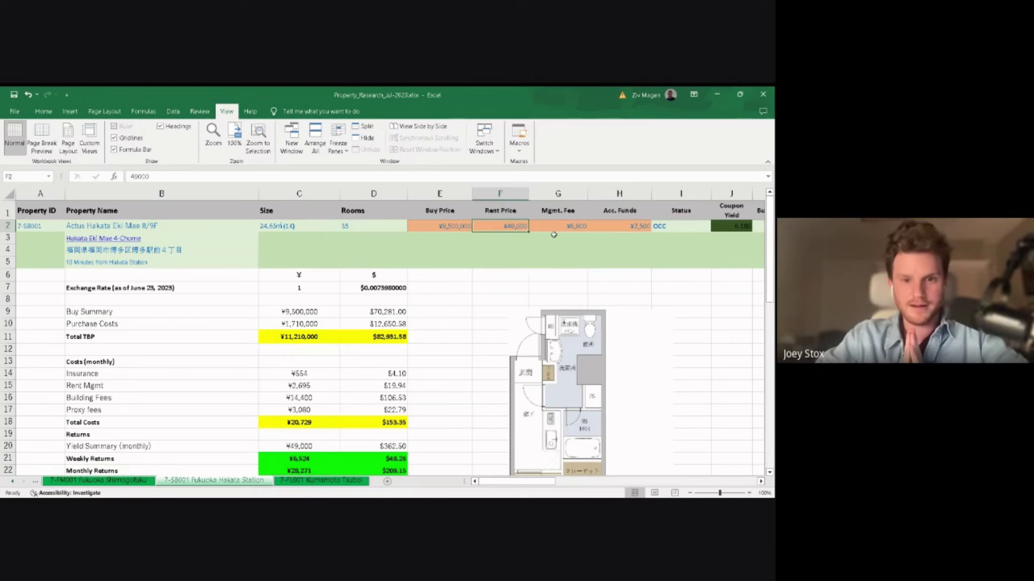
left_click(296, 314)
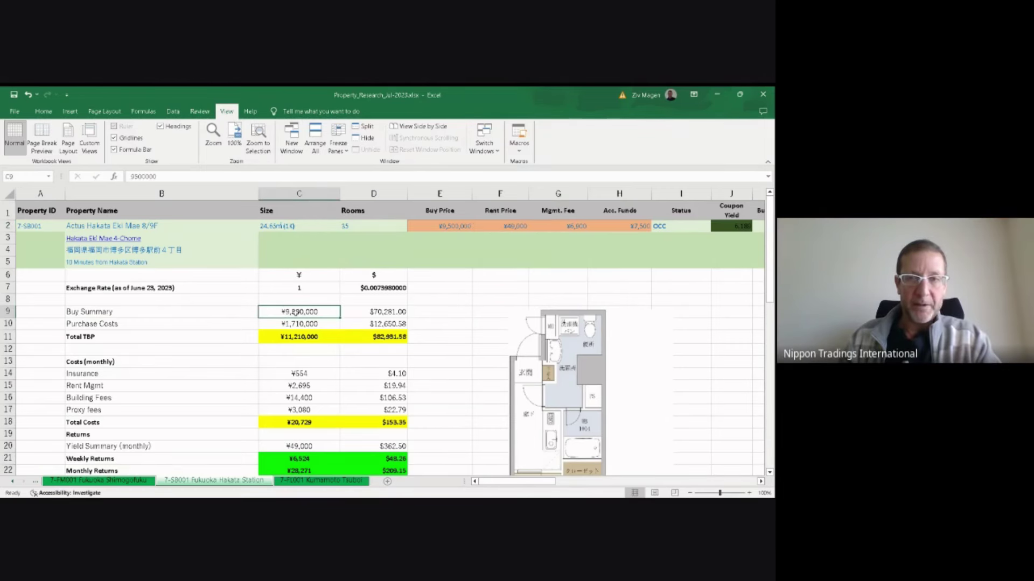
Step: Change the yen purchase costs formula in C10 to =C9*0.13
left_click(310, 323)
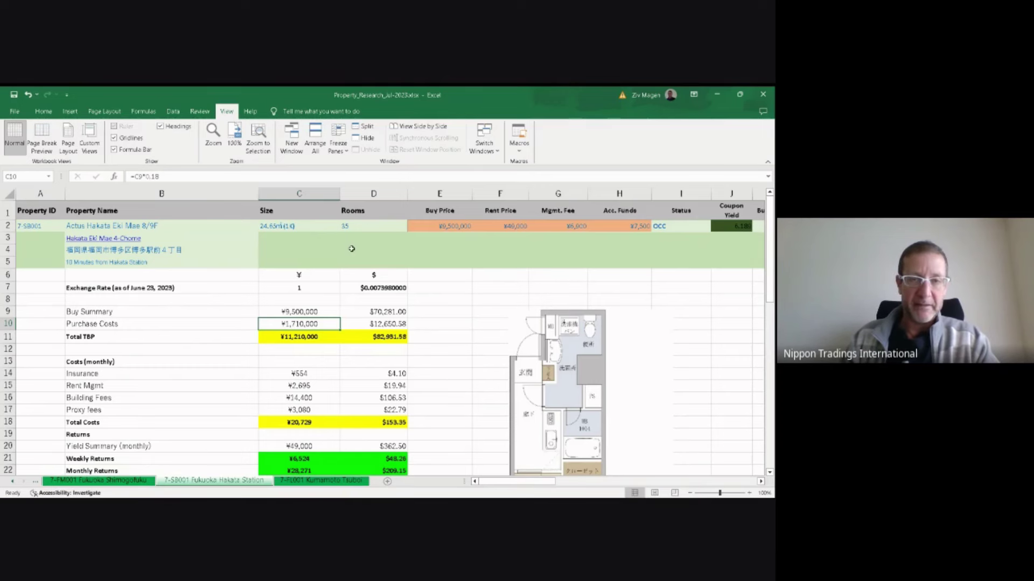
left_click(174, 176)
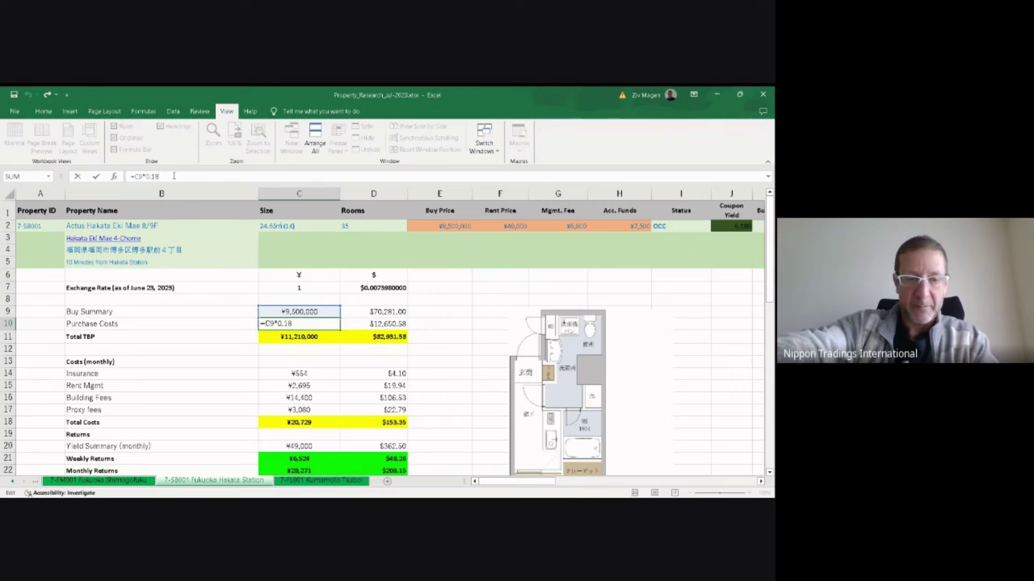
key("BackSpace")
type("3")
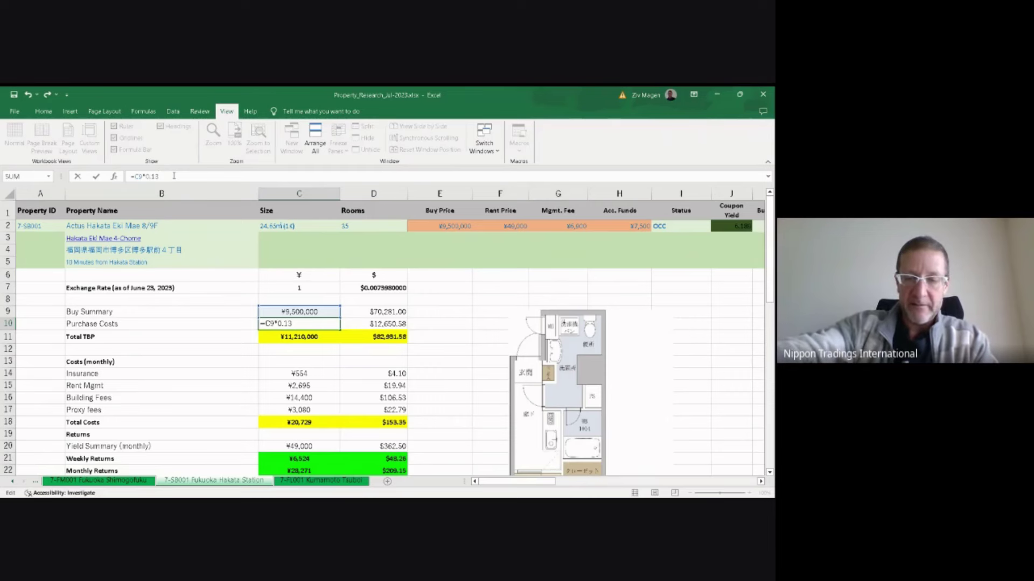
key("Return")
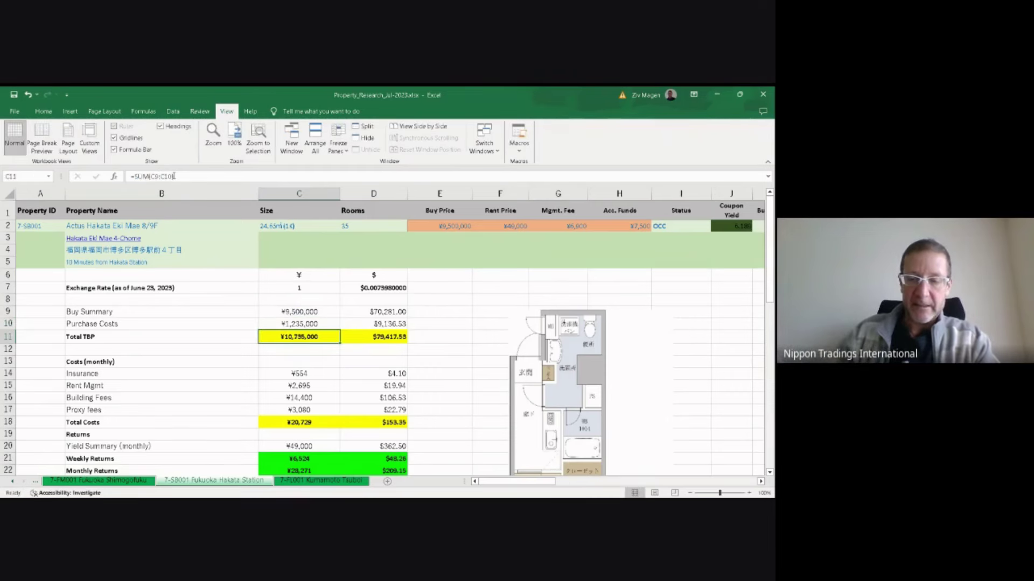
Step: Clear the monthly yen proxy fees amount in C17
key("Down")
key("Down")
key("Down")
key("Down")
key("Down")
key("Down")
key("Delete")
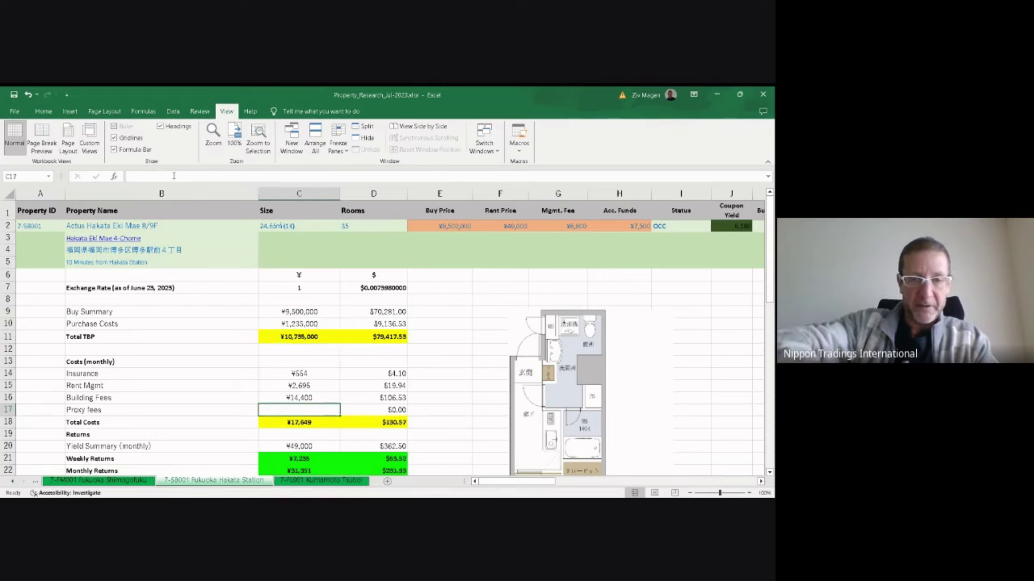
Step: Set the yen purchase costs formula in C10 to =C9*0.18
key("Up")
key("Up")
key("Up")
key("Up")
key("Up")
key("Up")
key("Up")
key("Up")
key("Down")
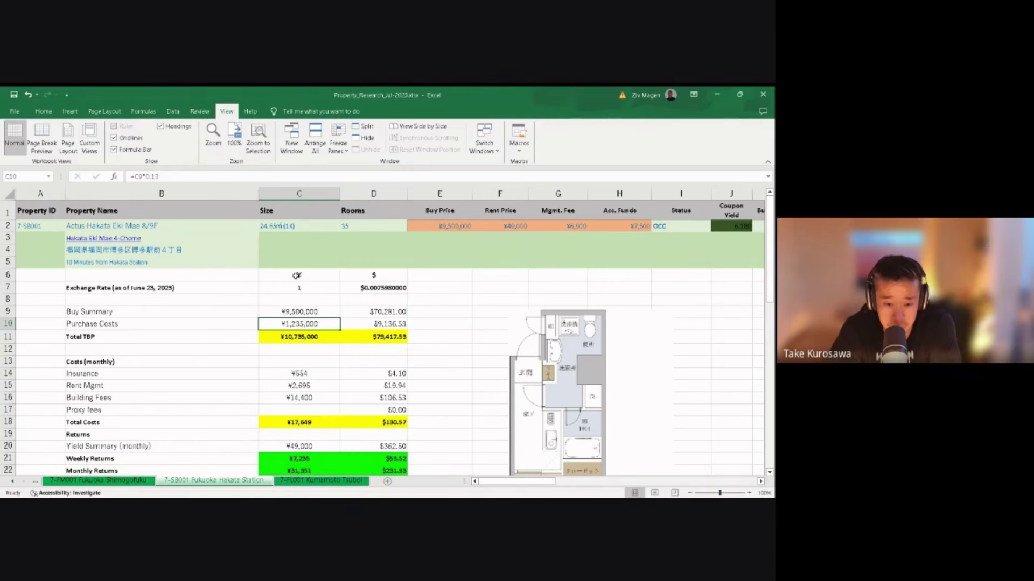
left_click(179, 177)
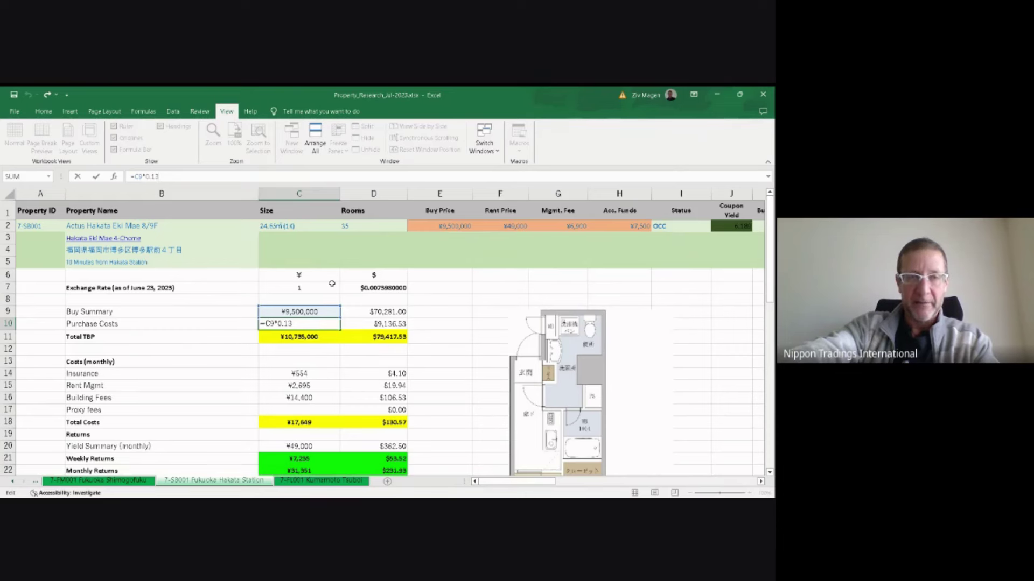
key("BackSpace")
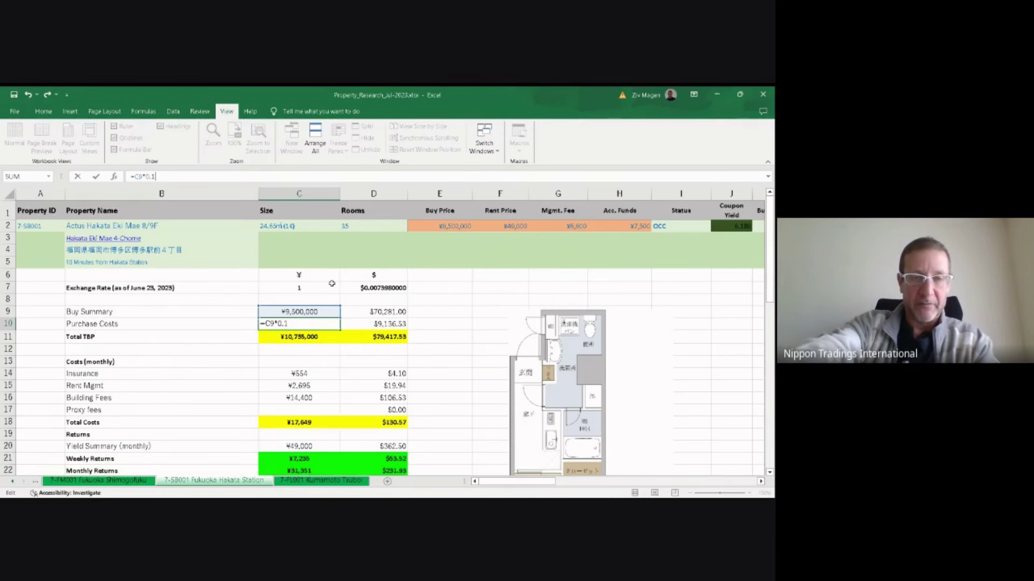
type("8")
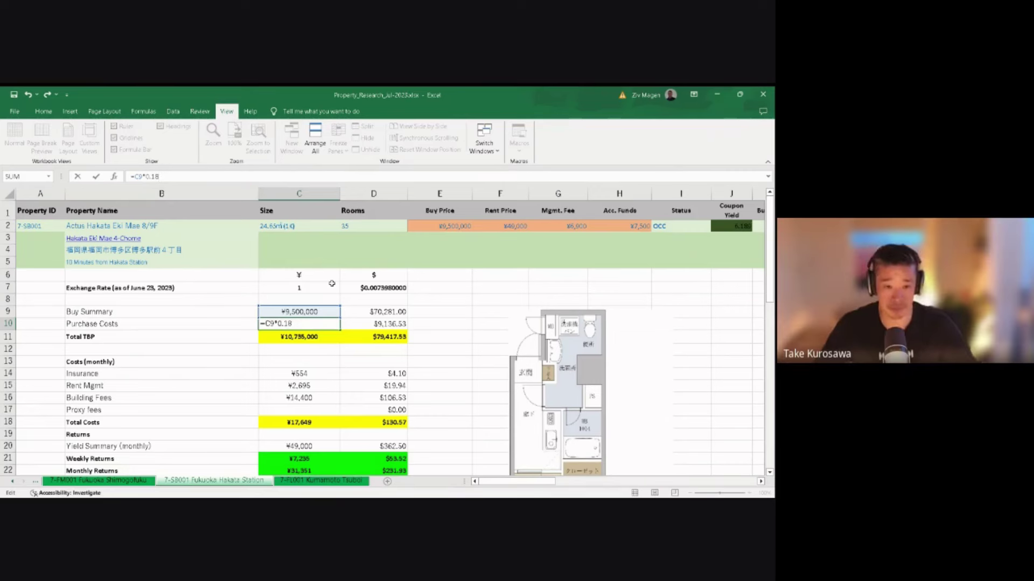
key("Return")
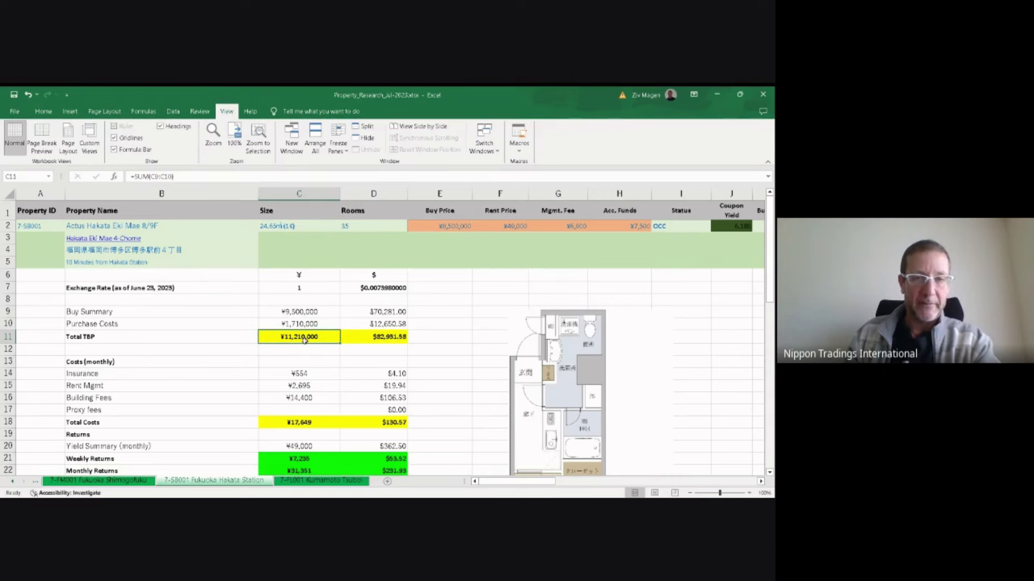
Step: Examine the yen buy summary and the formulas for purchase costs, insurance, rent management and building fees
left_click(305, 314)
left_click(313, 325)
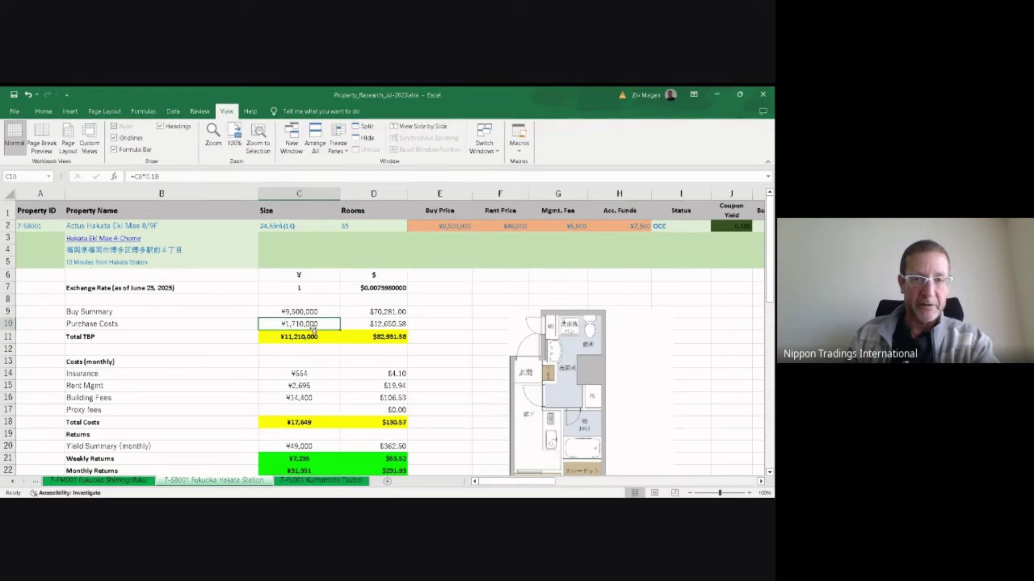
left_click(304, 375)
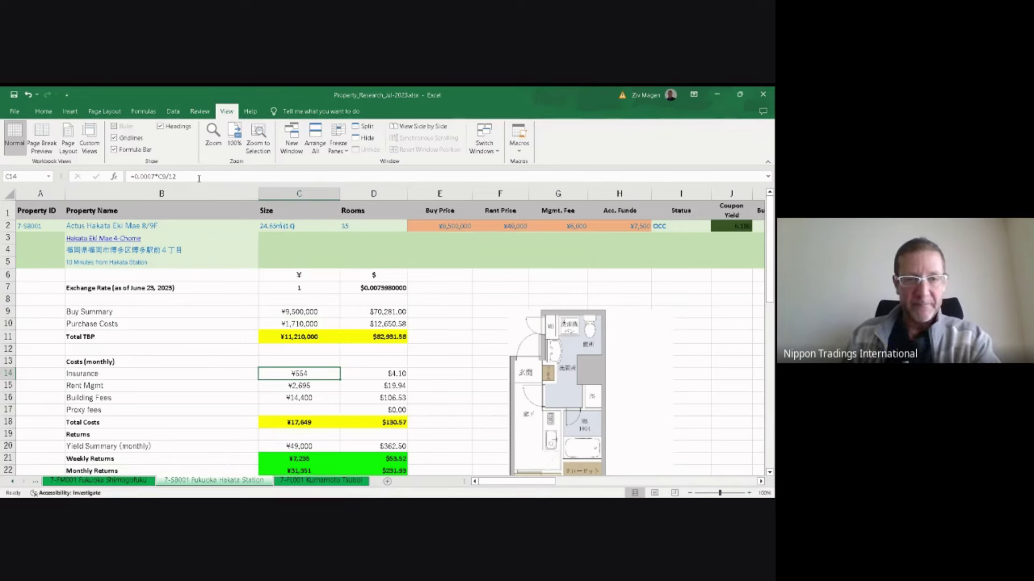
key("Down")
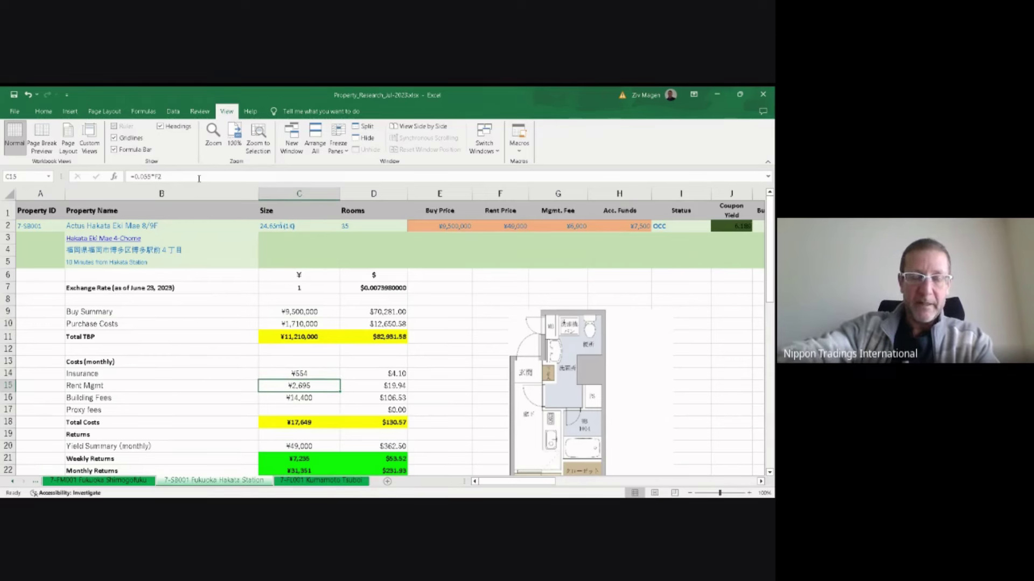
key("Down")
key("Up")
key("Up")
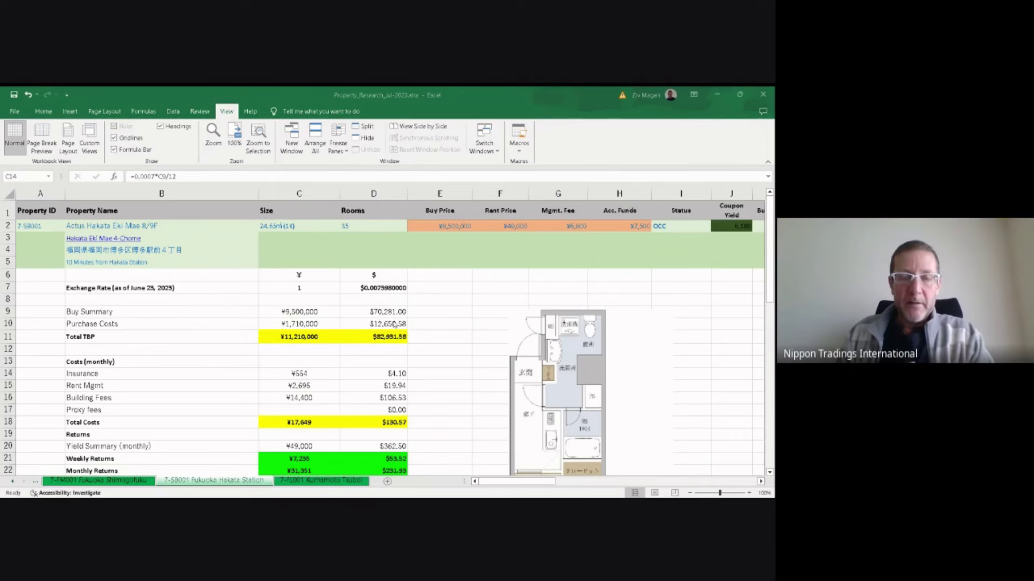
left_click(328, 376)
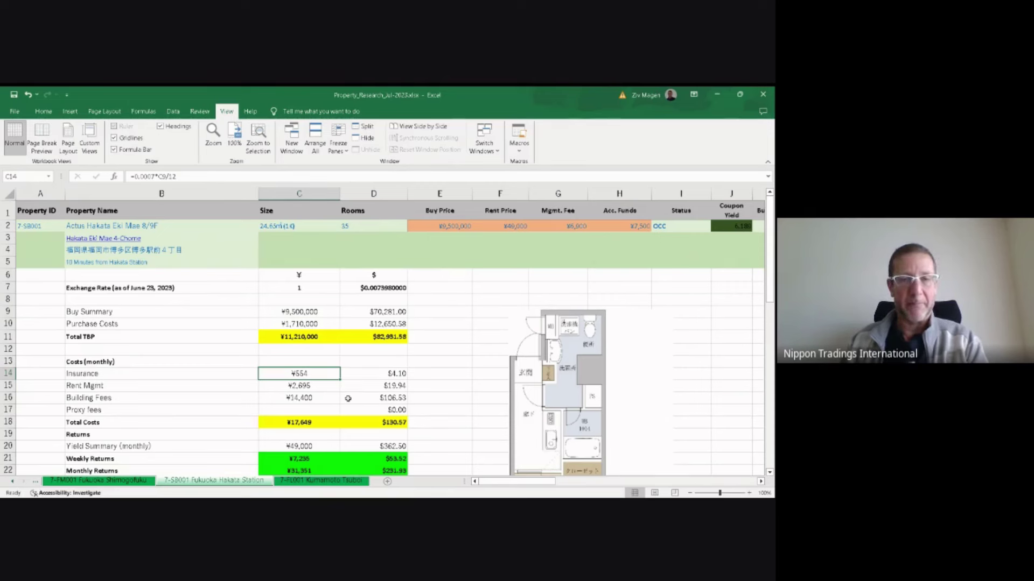
Step: Go over the Purchase Costs and Insurance rows again, checking the formula behind each yen amount
left_click(224, 376)
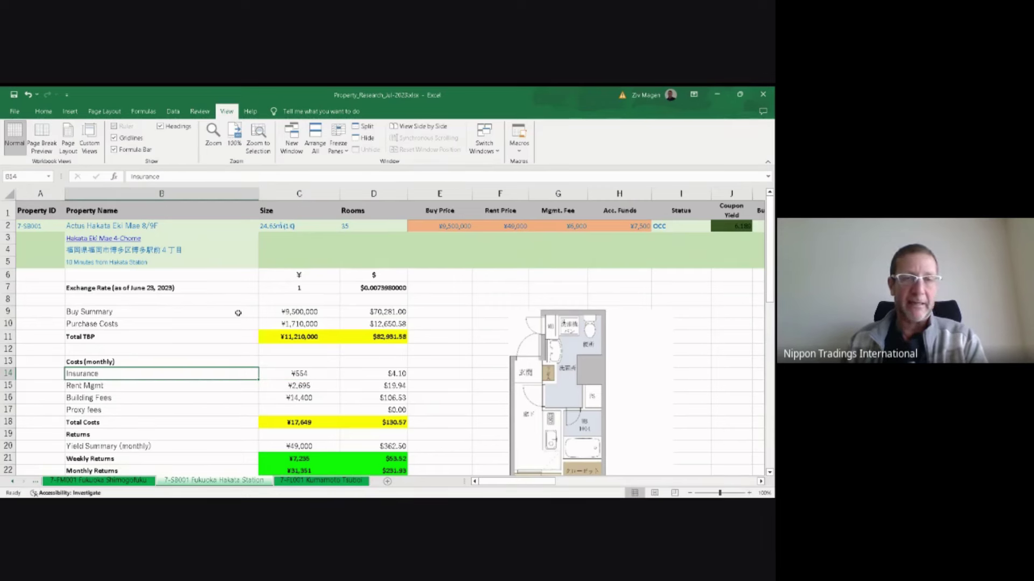
left_click_drag(231, 323, 262, 325)
left_click(288, 324)
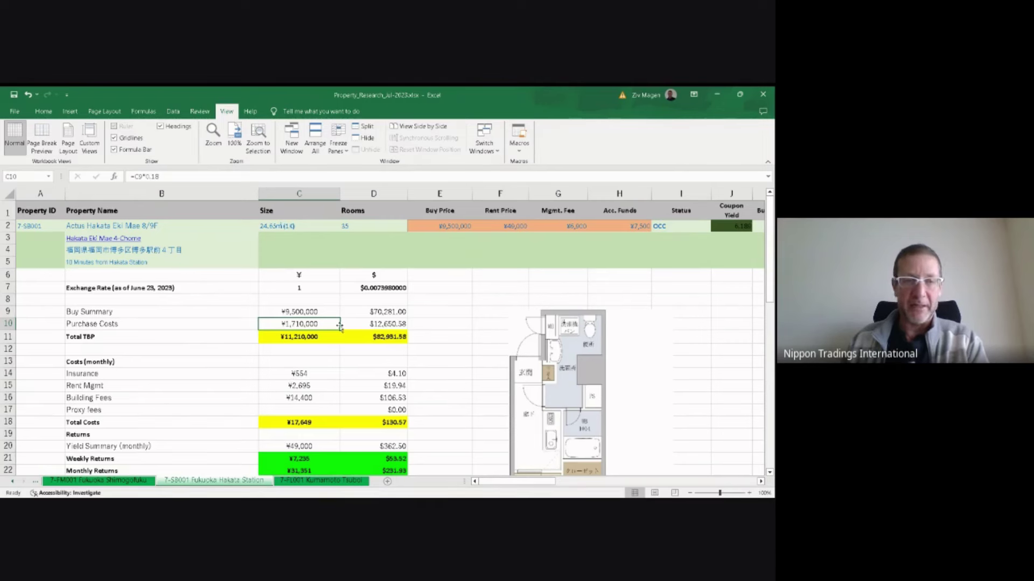
left_click(162, 326)
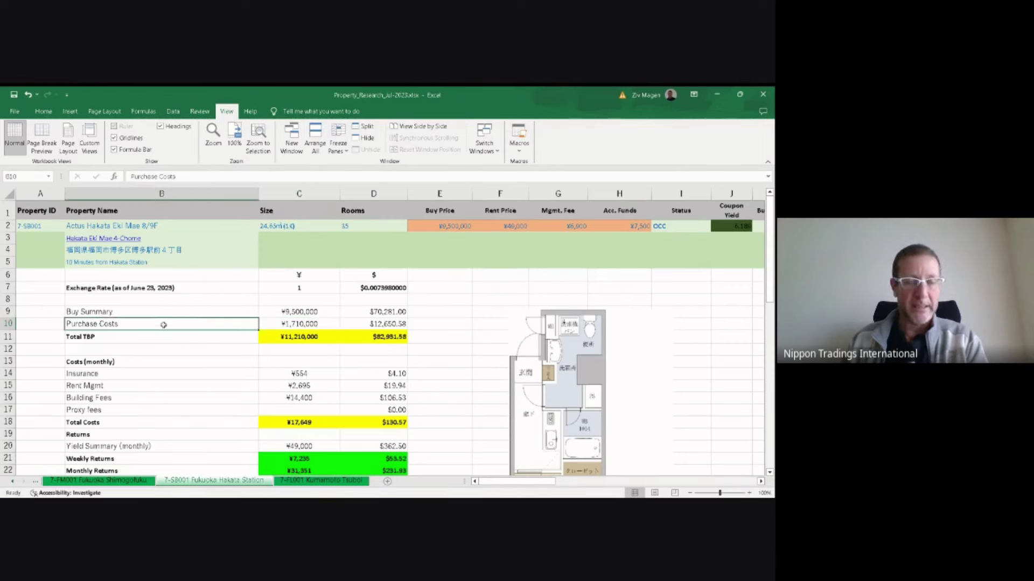
left_click(193, 372)
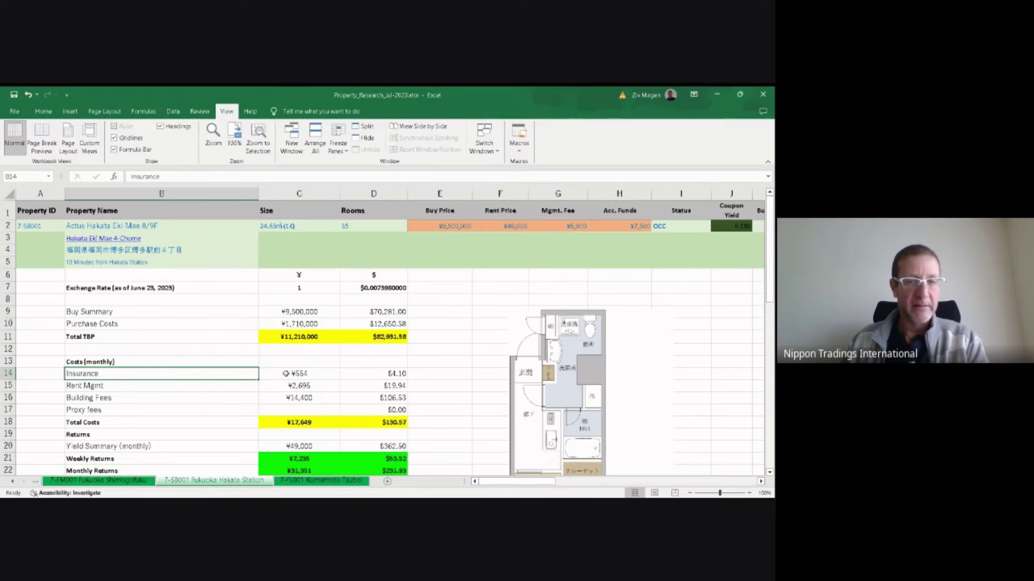
left_click(285, 374)
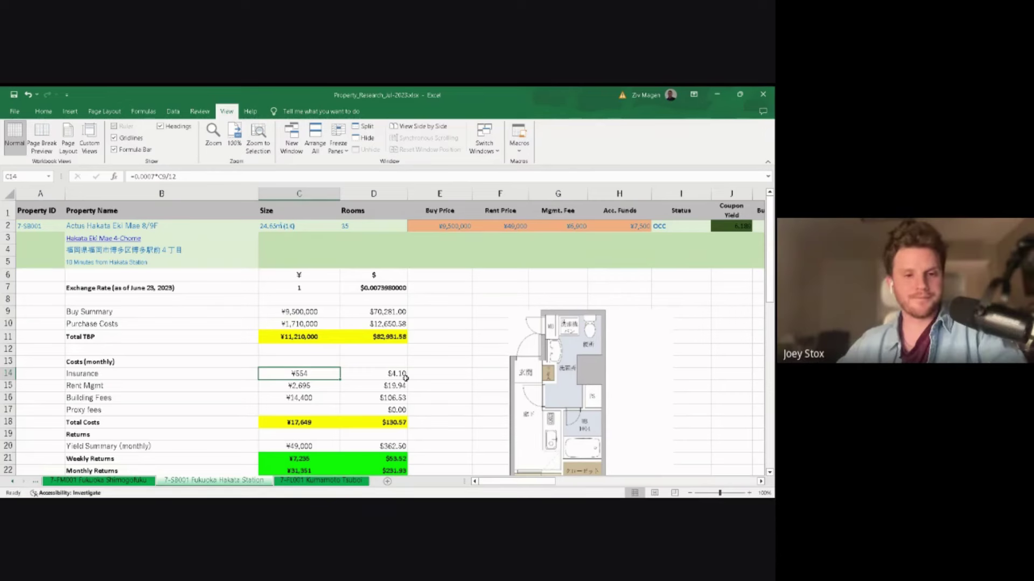
Step: Check the rent management formula and the rent price, and total the management fee with the accumulated funds
key("Down")
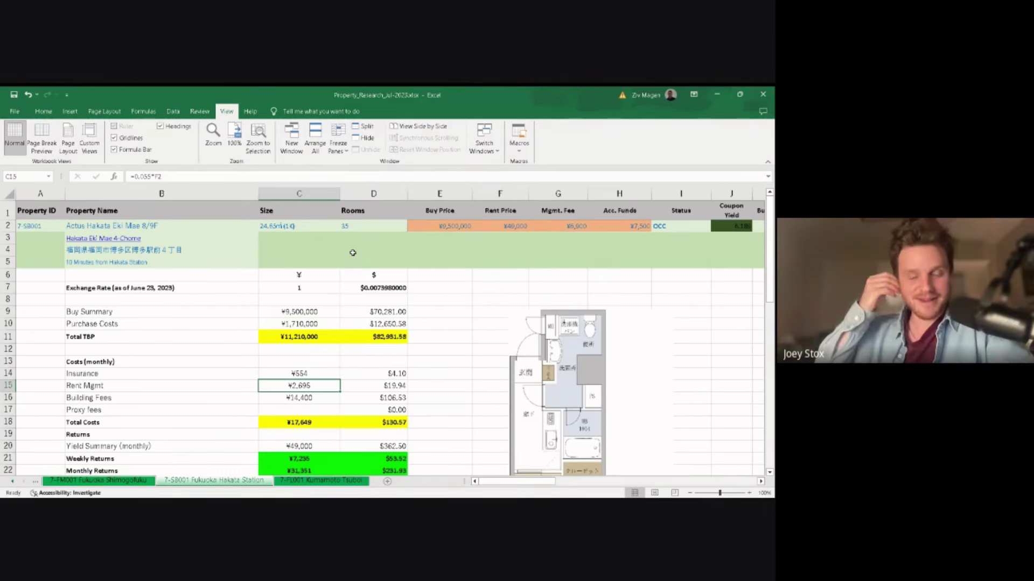
left_click(564, 226)
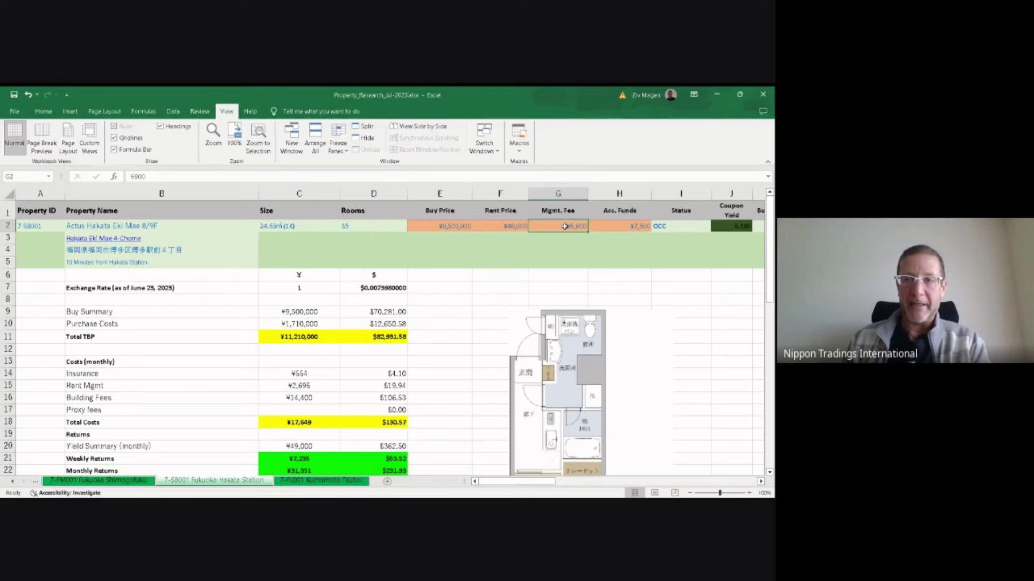
left_click(497, 225)
left_click_drag(527, 226, 606, 226)
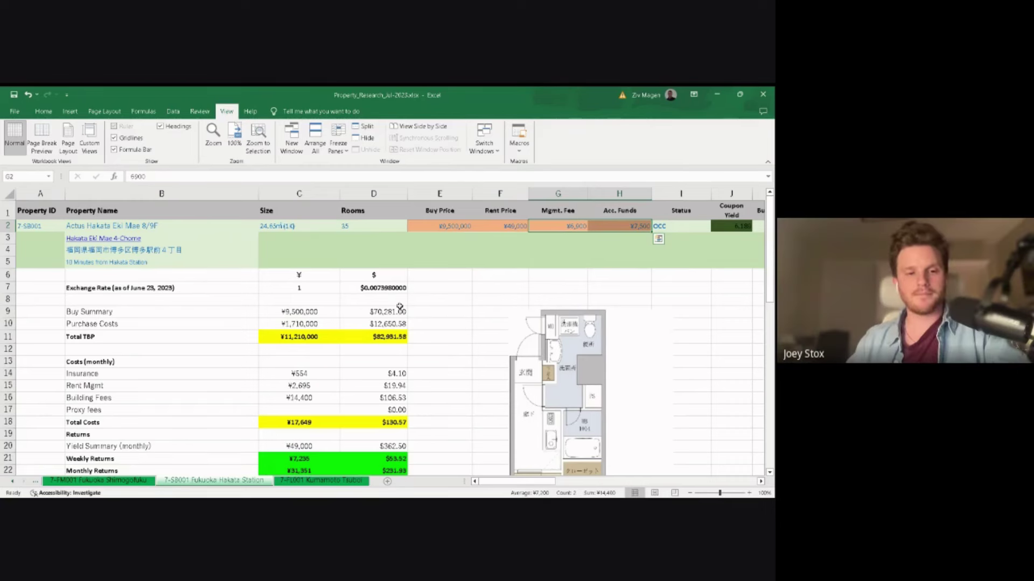
Step: Trace the building fees formula back to the management fee and accumulated funds cells
left_click(279, 384)
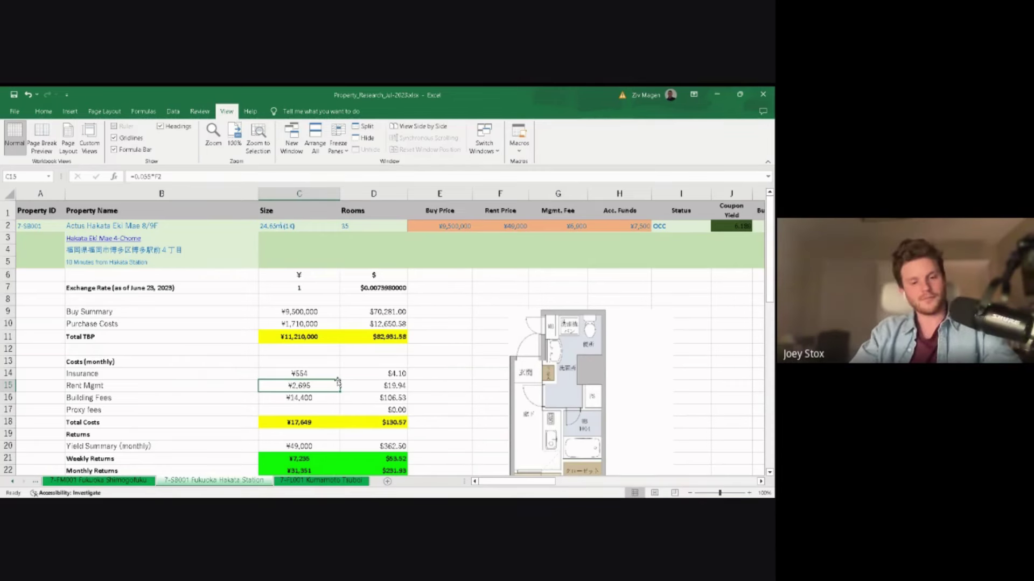
left_click(318, 398)
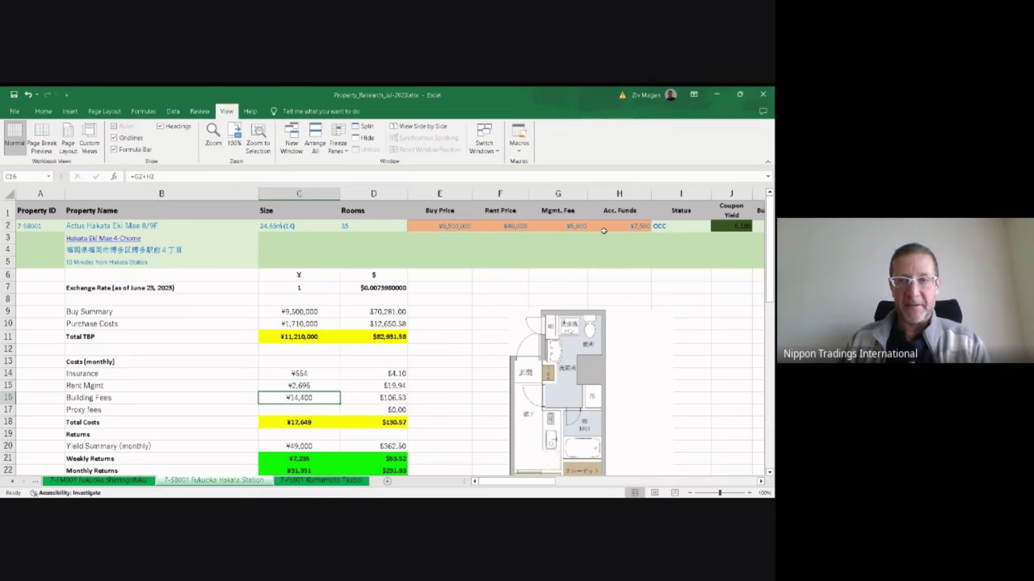
left_click(552, 225)
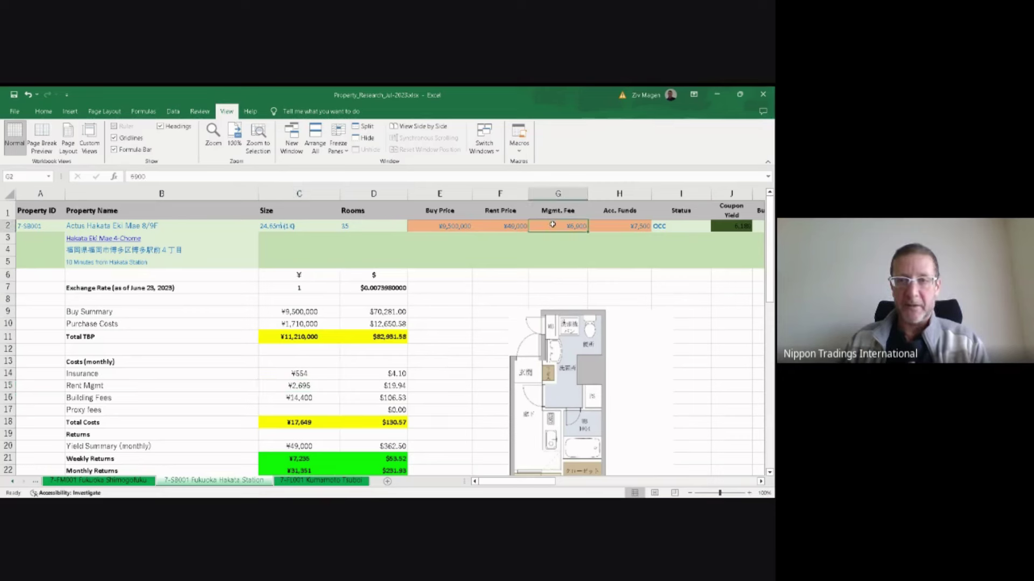
left_click_drag(552, 224, 610, 230)
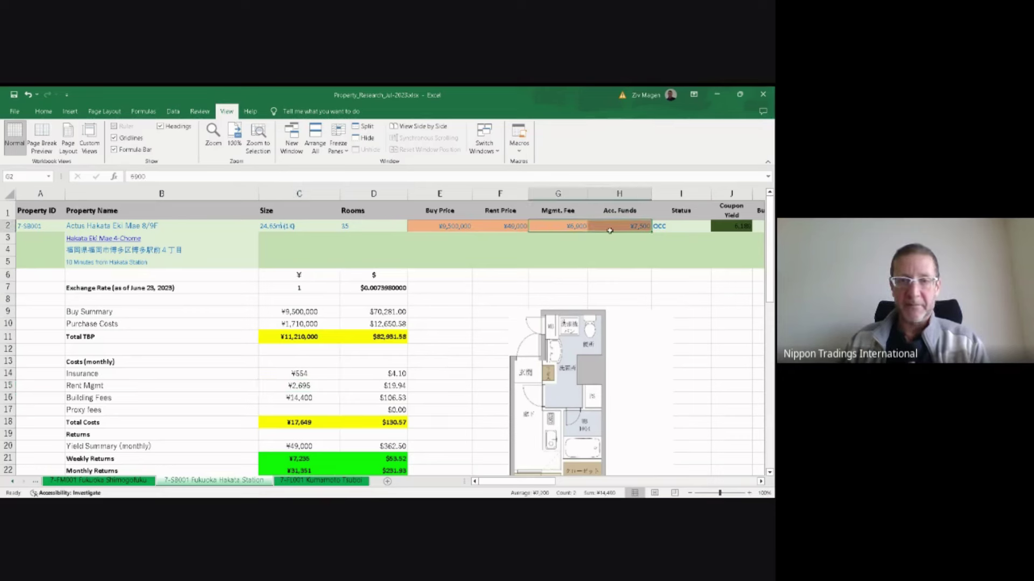
left_click(296, 399)
Step: Set the monthly yen proxy fees to 3080 and review the resulting total costs, returns and annual yield
left_click(300, 409)
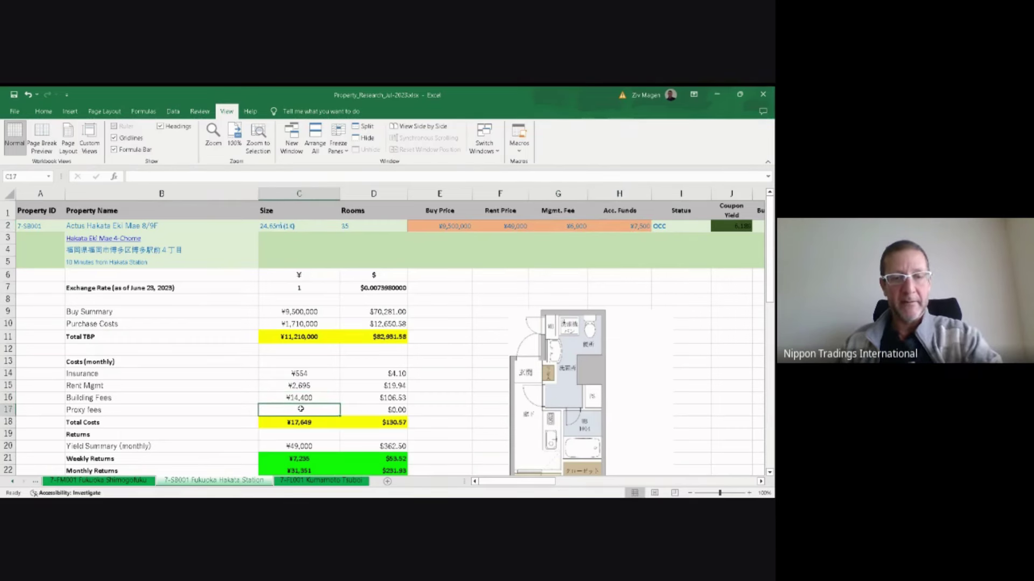
type("3080")
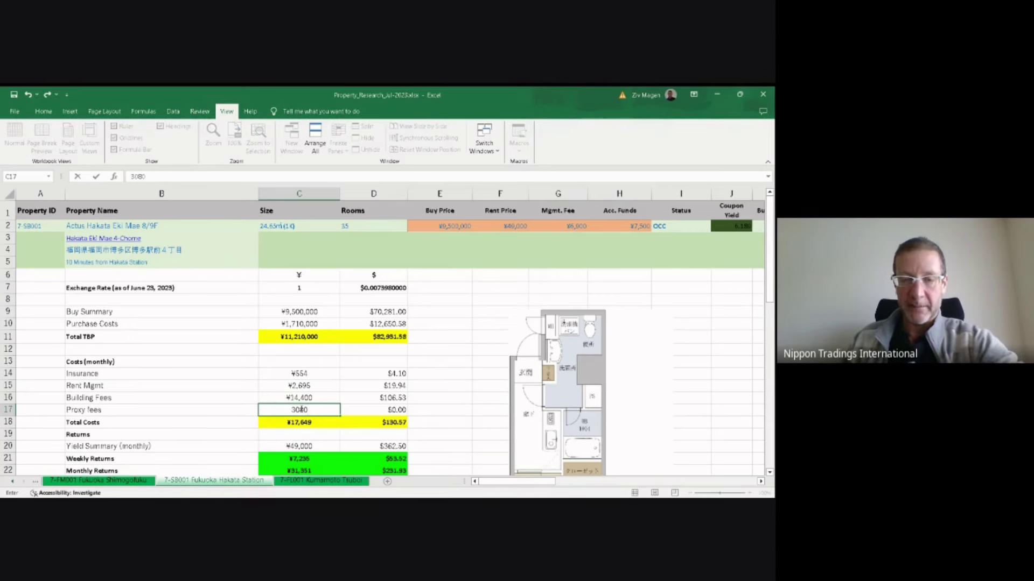
key("Return")
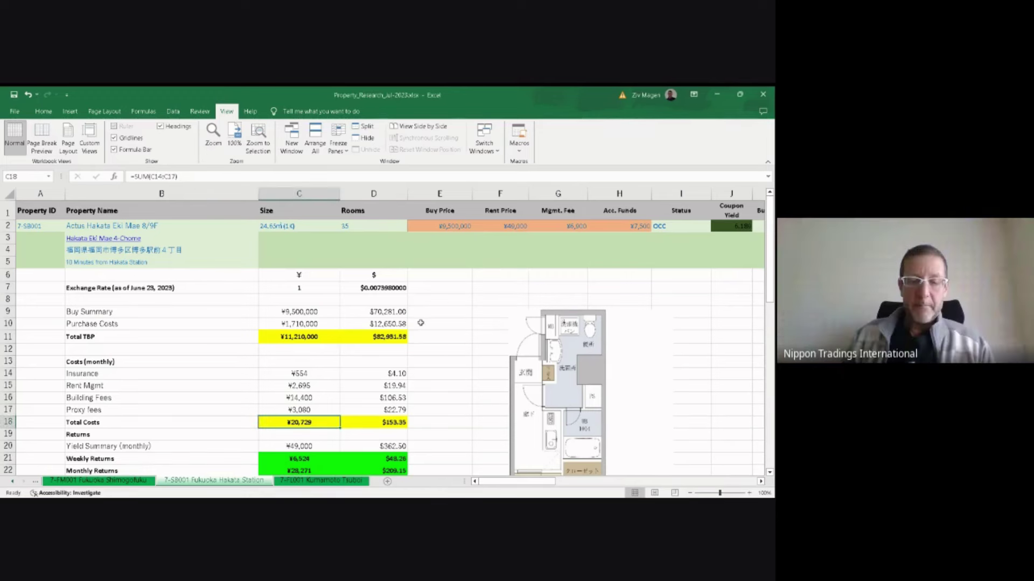
scroll(421, 321, "down", 2)
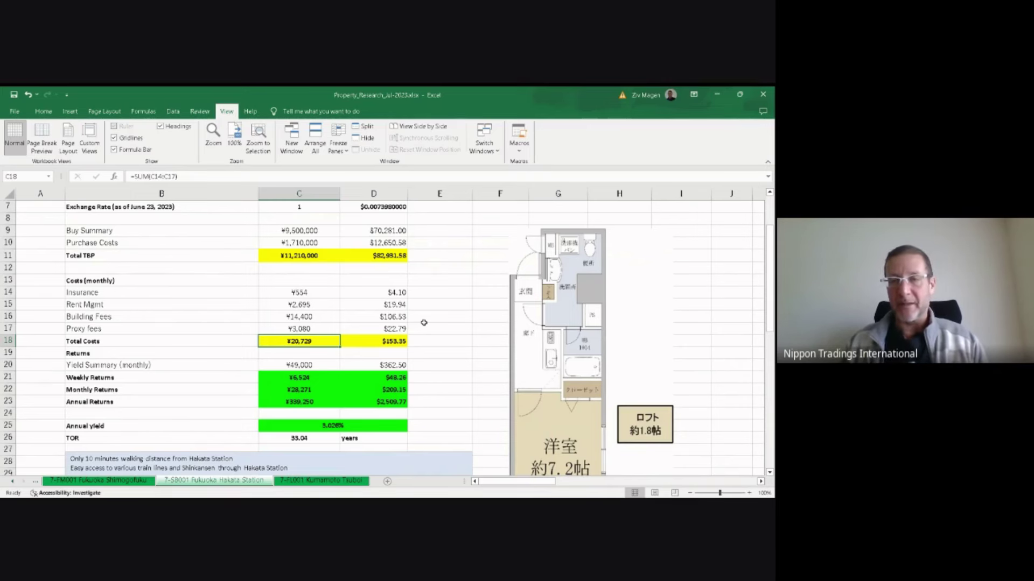
scroll(433, 384, "up", 2)
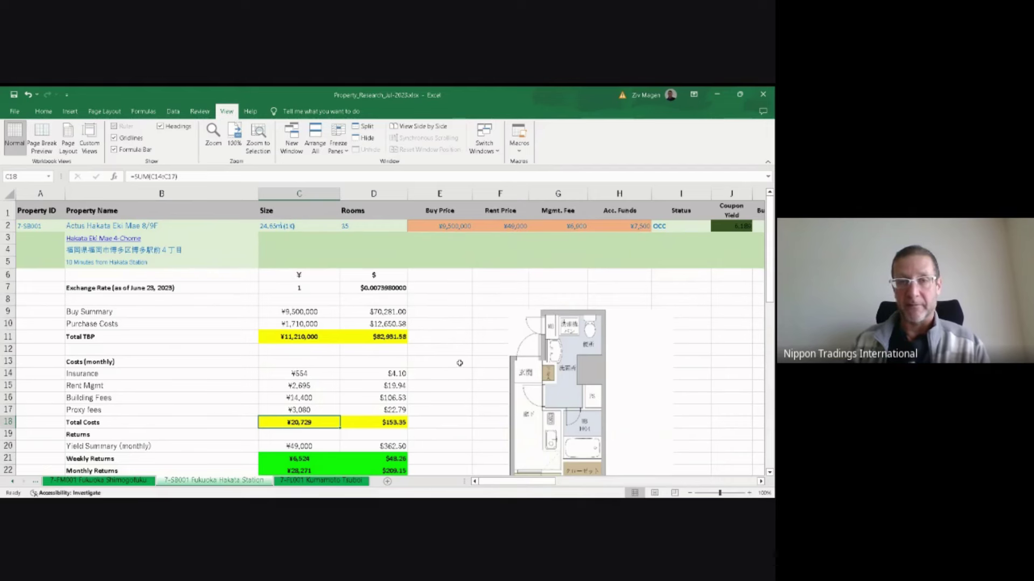
Step: Review the monthly costs and returns of the Hakata Station property, checking the formula behind the yen Annual Returns
scroll(459, 363, "down", 1)
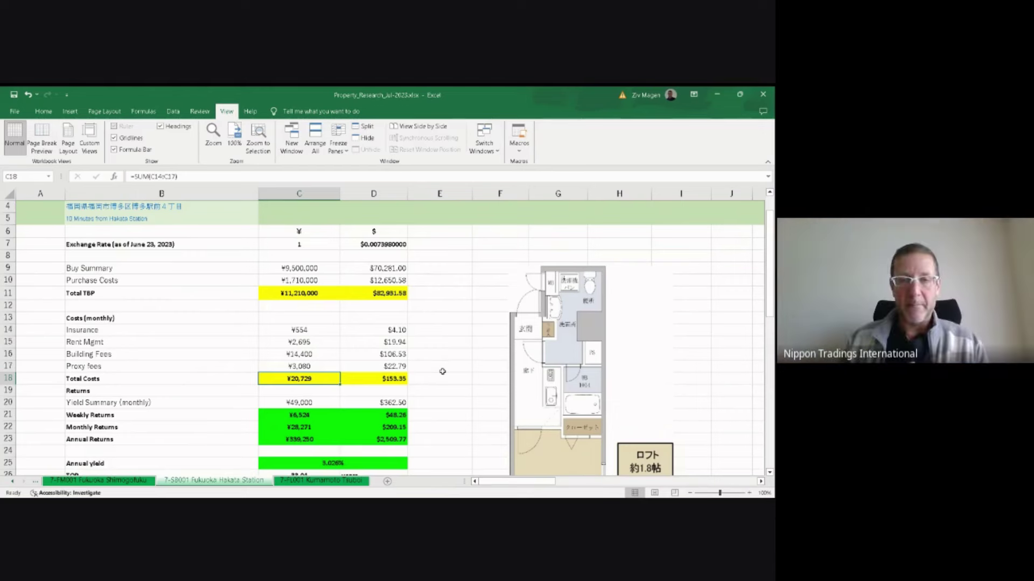
scroll(439, 364, "down", 1)
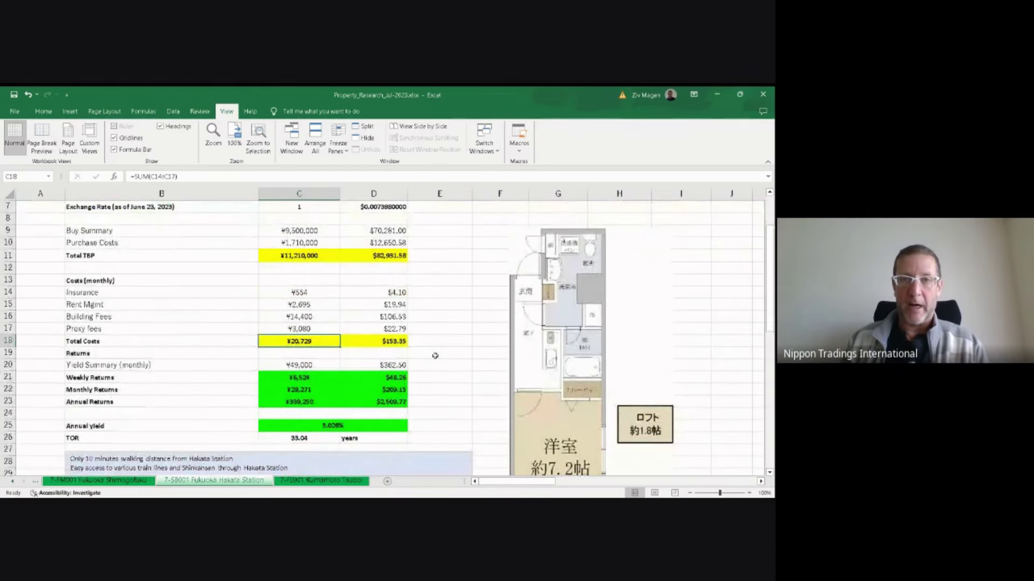
scroll(435, 355, "up", 1)
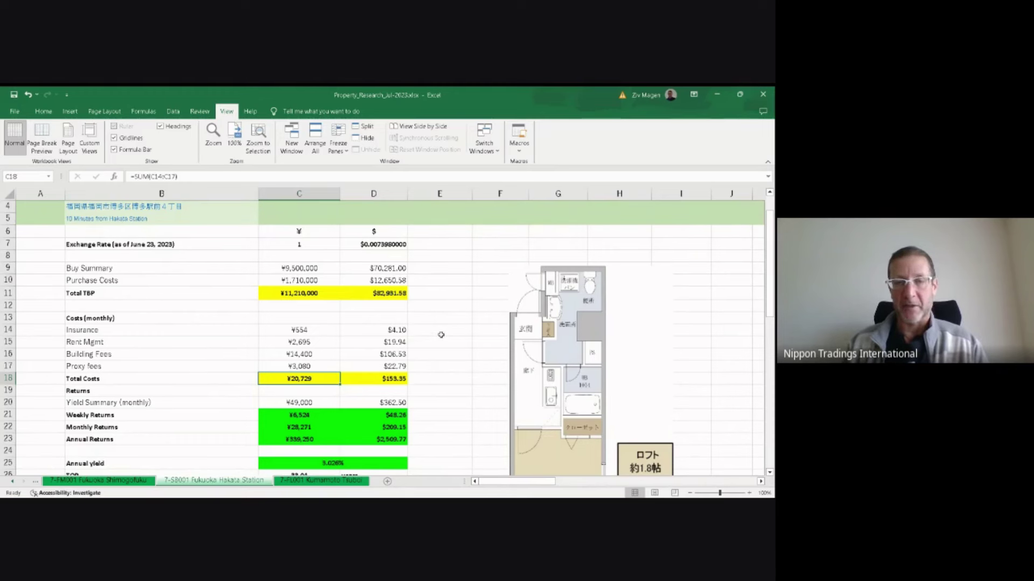
scroll(441, 334, "down", 1)
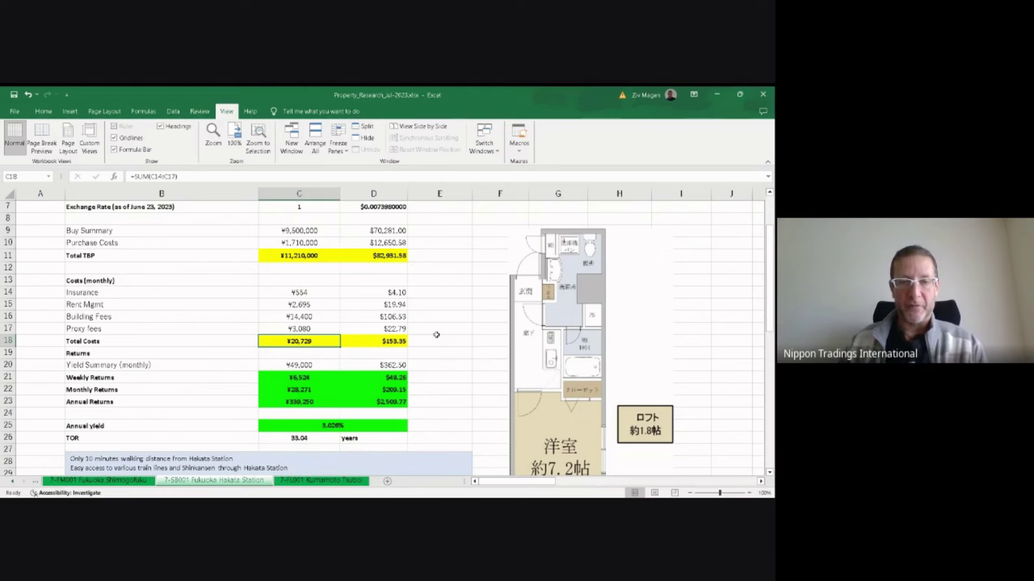
left_click(298, 403)
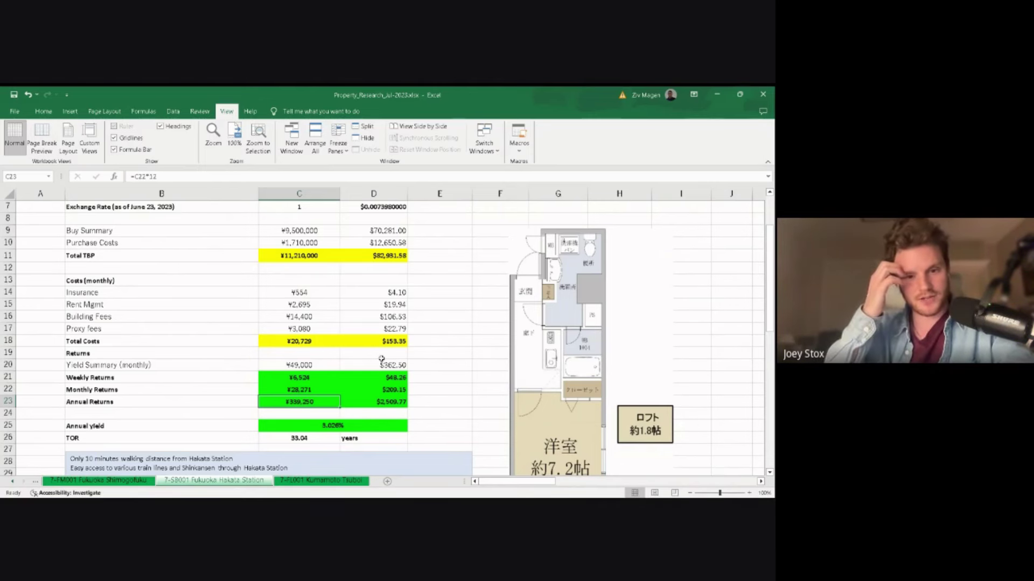
scroll(426, 359, "up", 1)
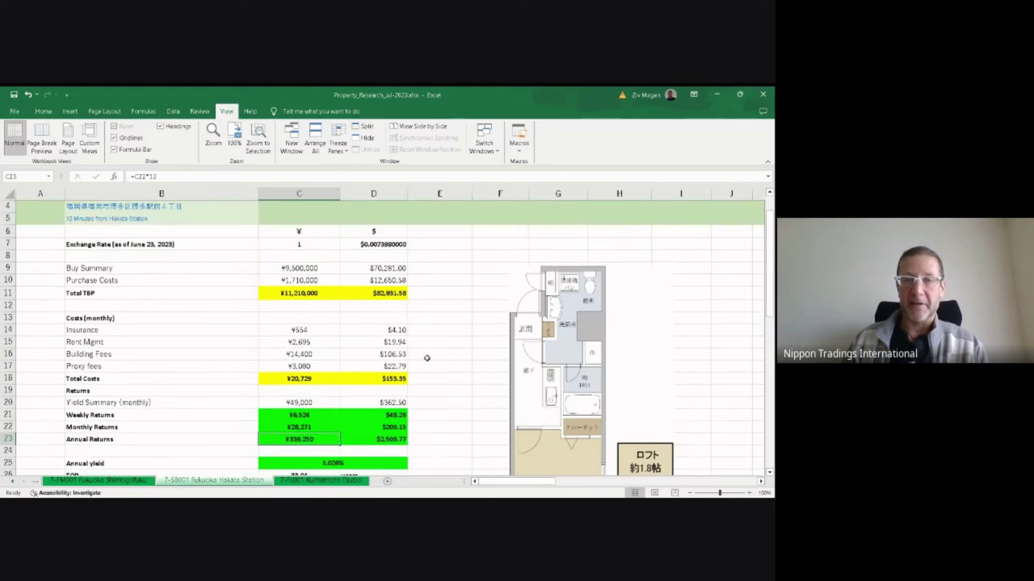
scroll(427, 359, "up", 1)
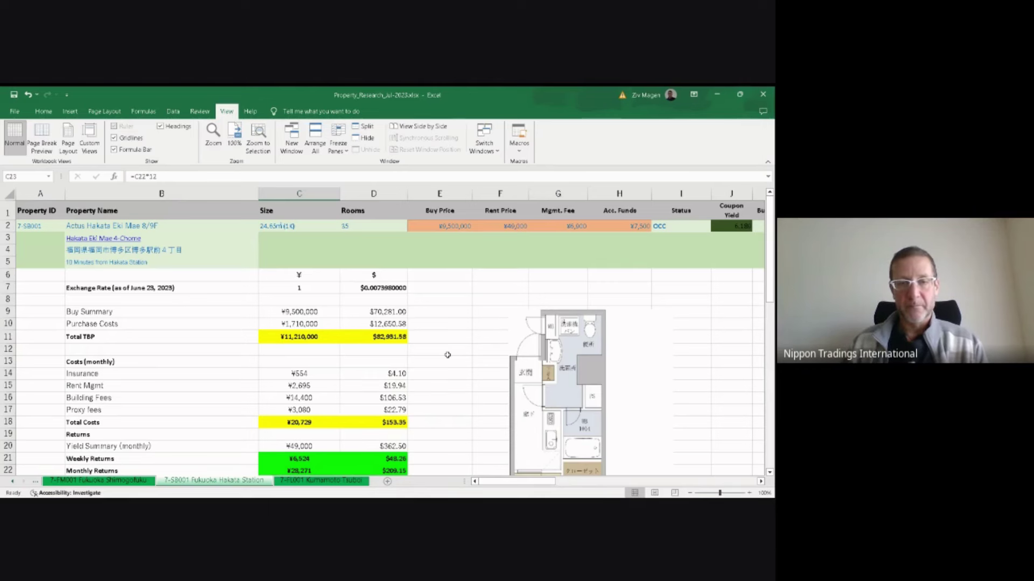
Step: Check how the Annual yield and TOR formulas draw on the Annual Returns and Total TBP amounts
scroll(447, 356, "down", 3)
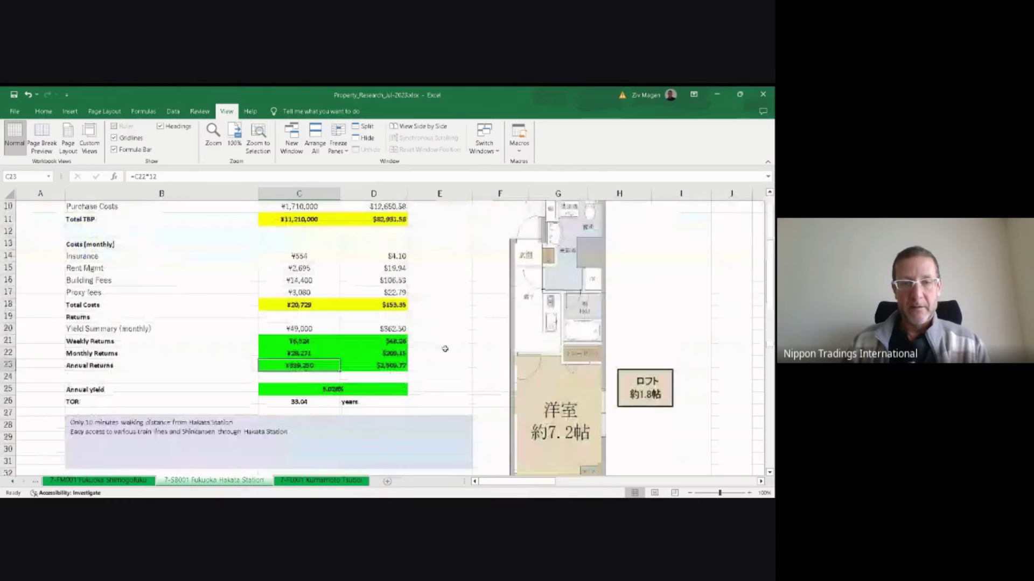
left_click(302, 389)
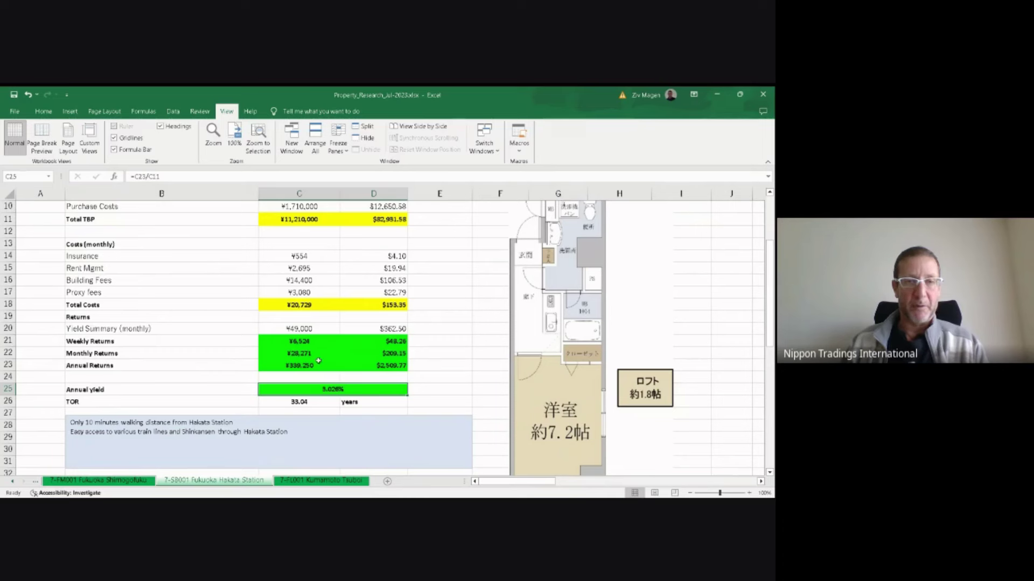
left_click(312, 366)
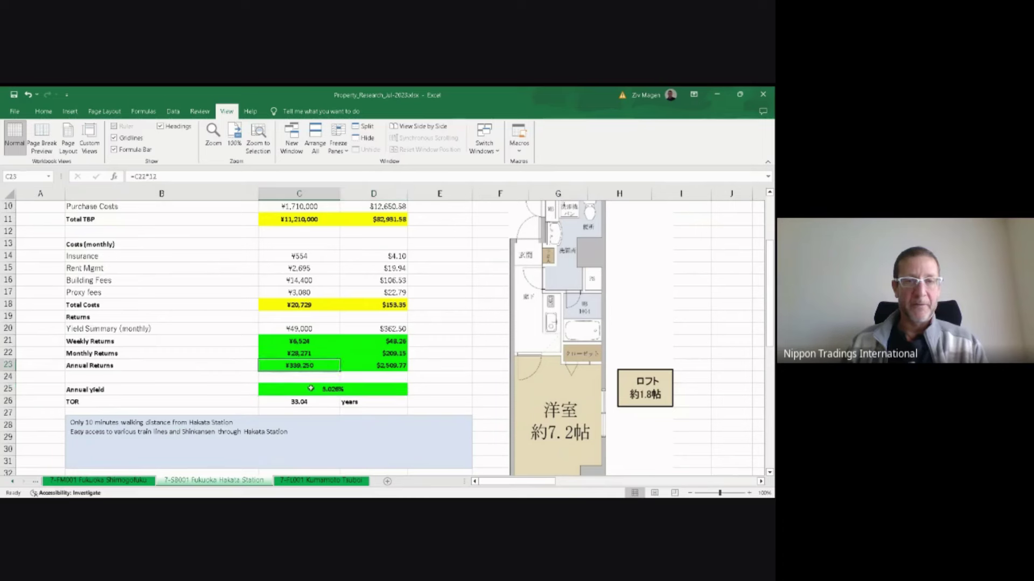
left_click(311, 388)
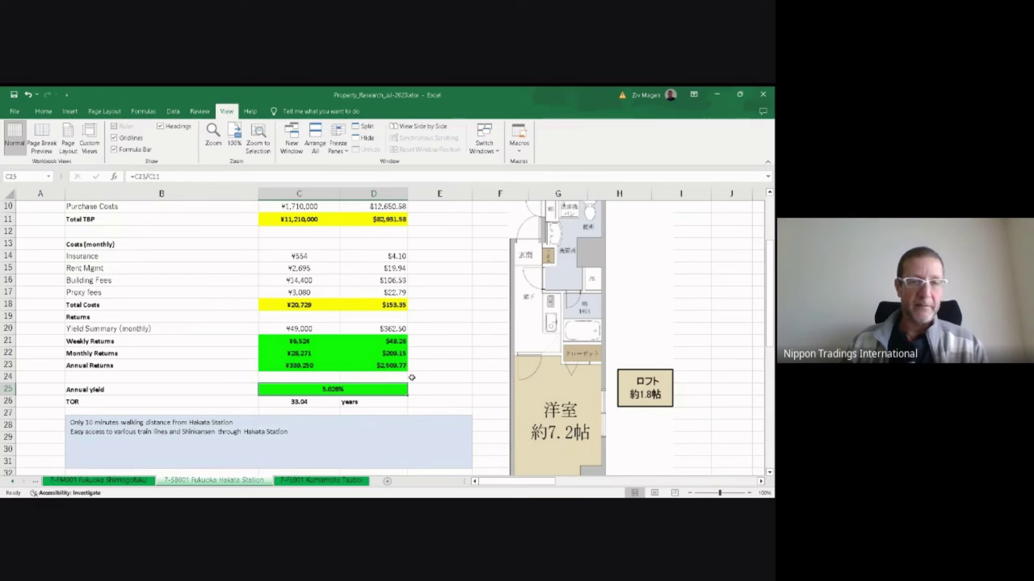
left_click(220, 402)
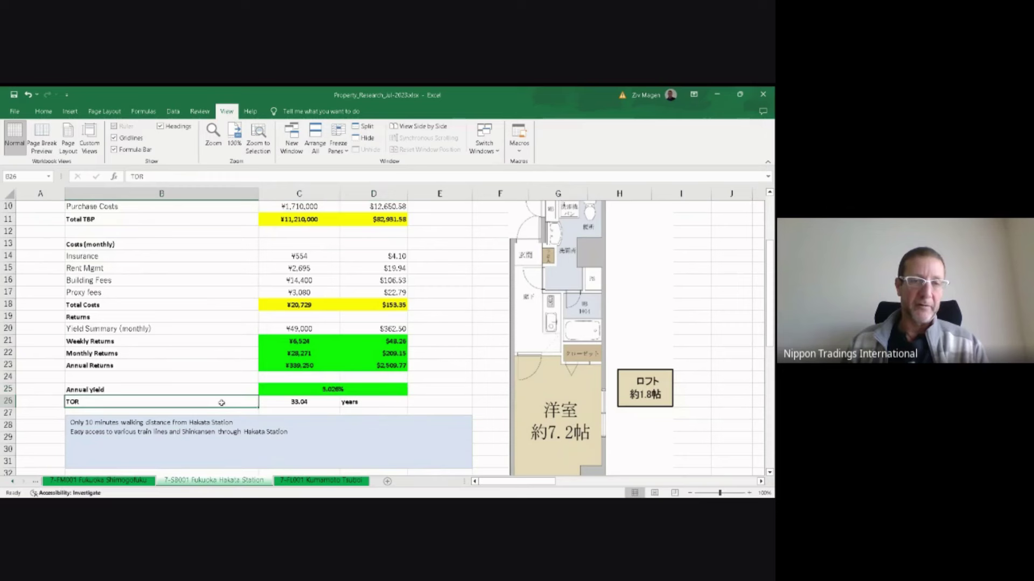
left_click(307, 401)
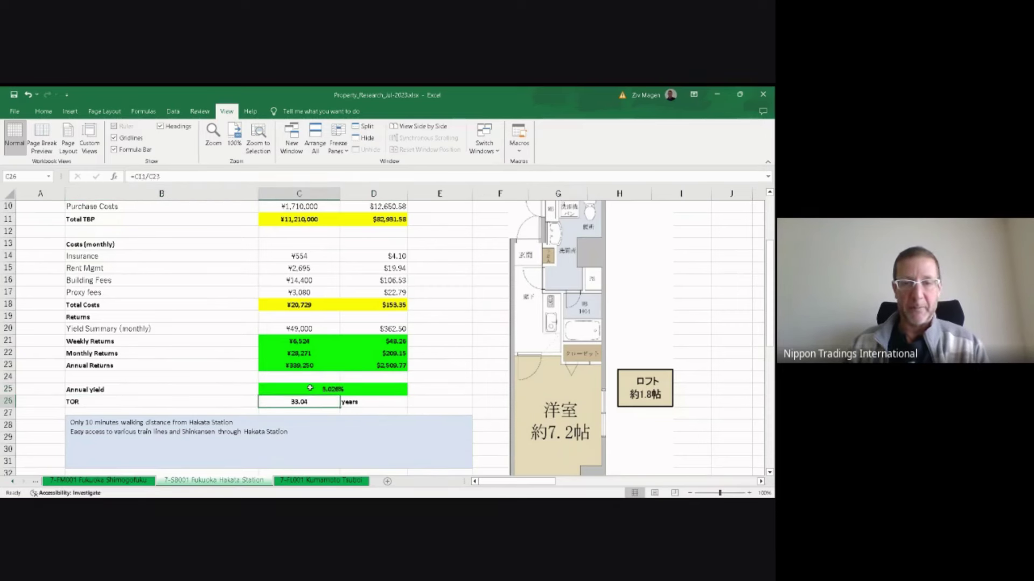
left_click(311, 388)
scroll(314, 395, "up", 1)
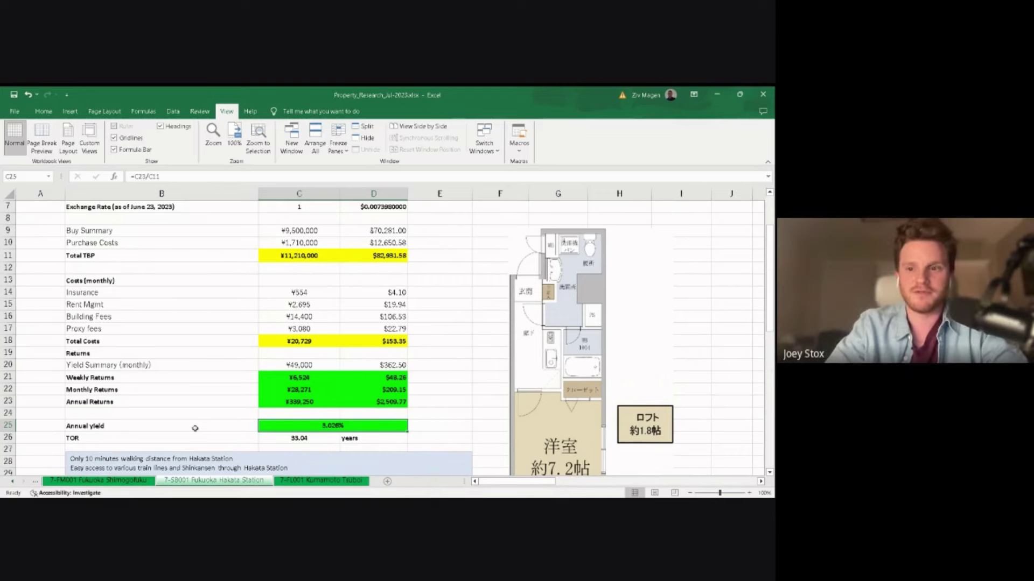
scroll(194, 431, "down", 1)
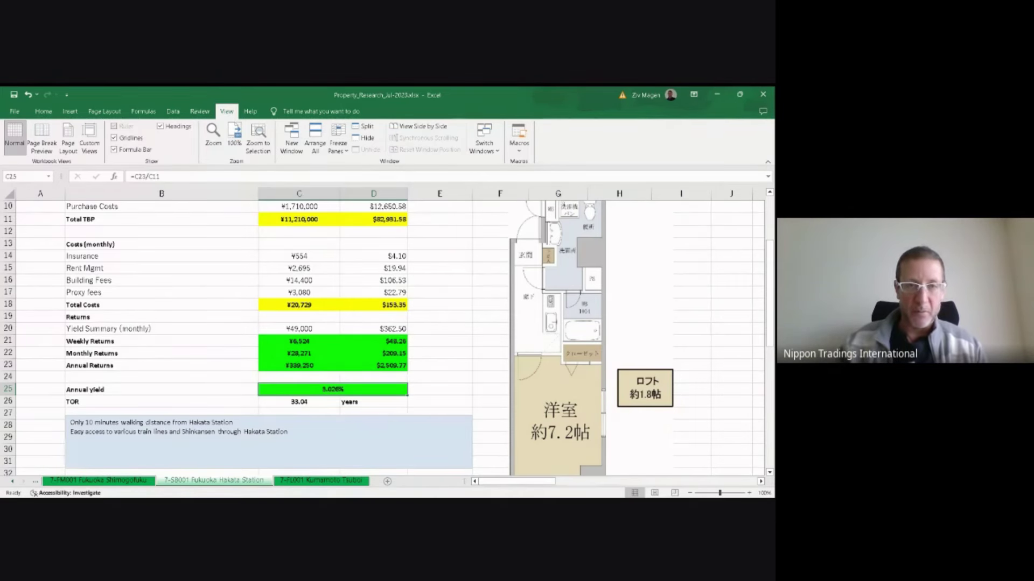
Step: Check the property's size and buy price, and compare them with its annual yield and TOR
scroll(293, 232, "up", 3)
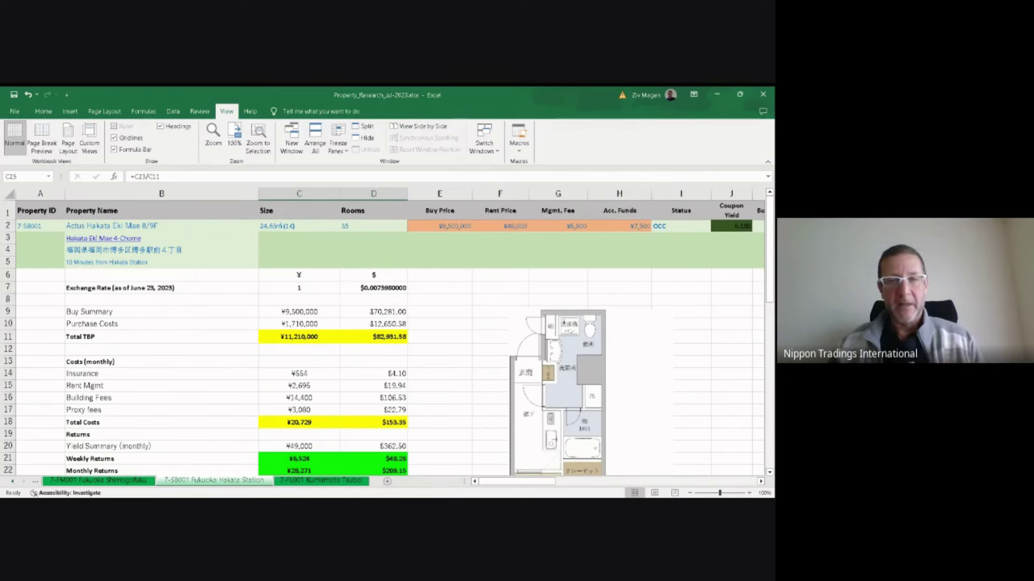
left_click(288, 227)
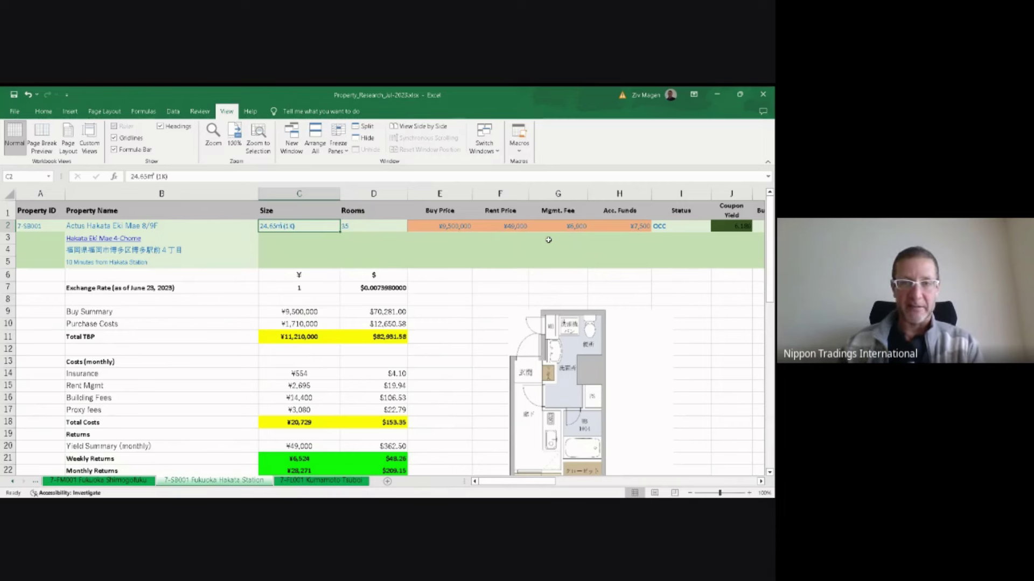
left_click(440, 227)
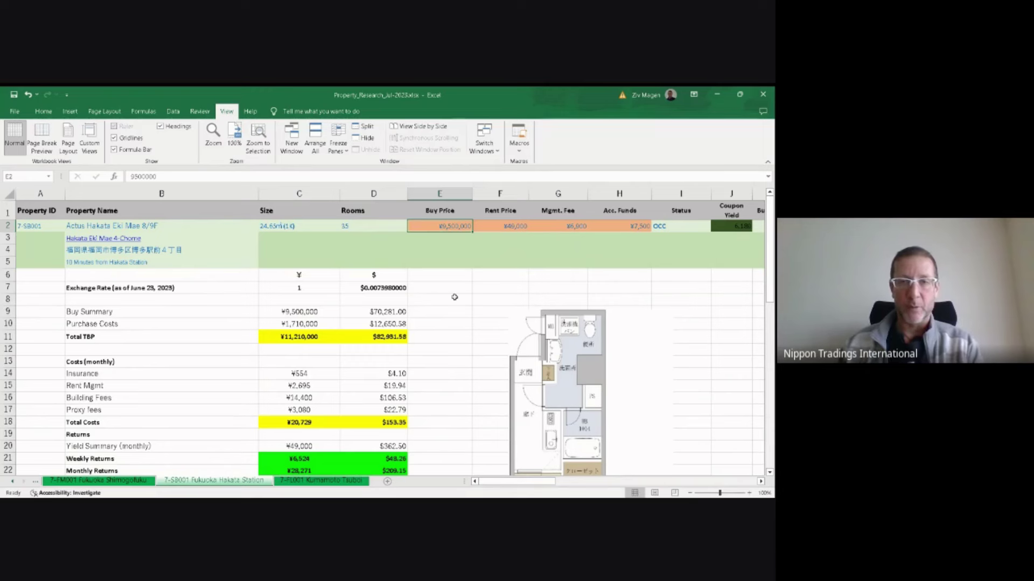
scroll(454, 297, "down", 4)
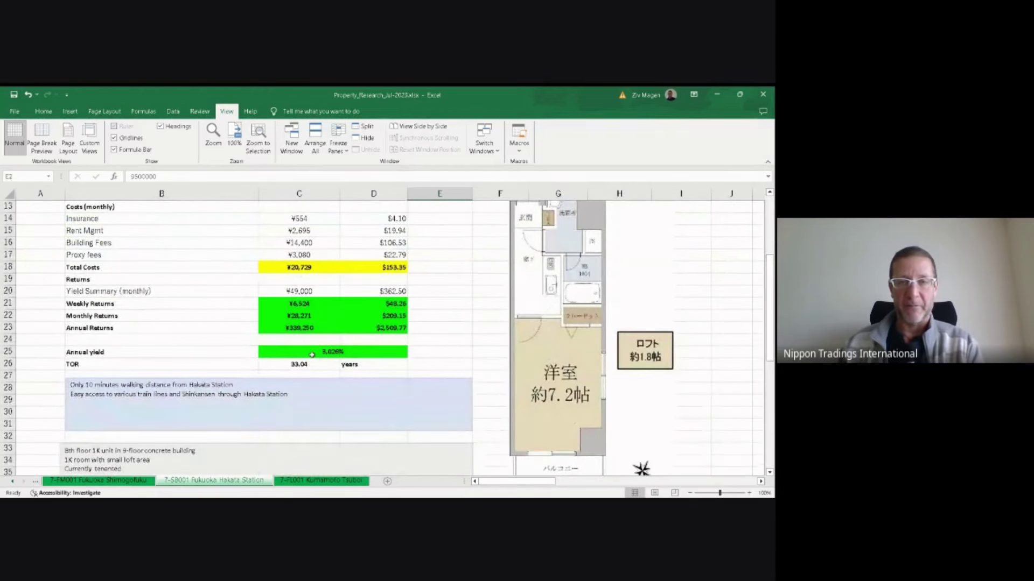
scroll(312, 354, "up", 4)
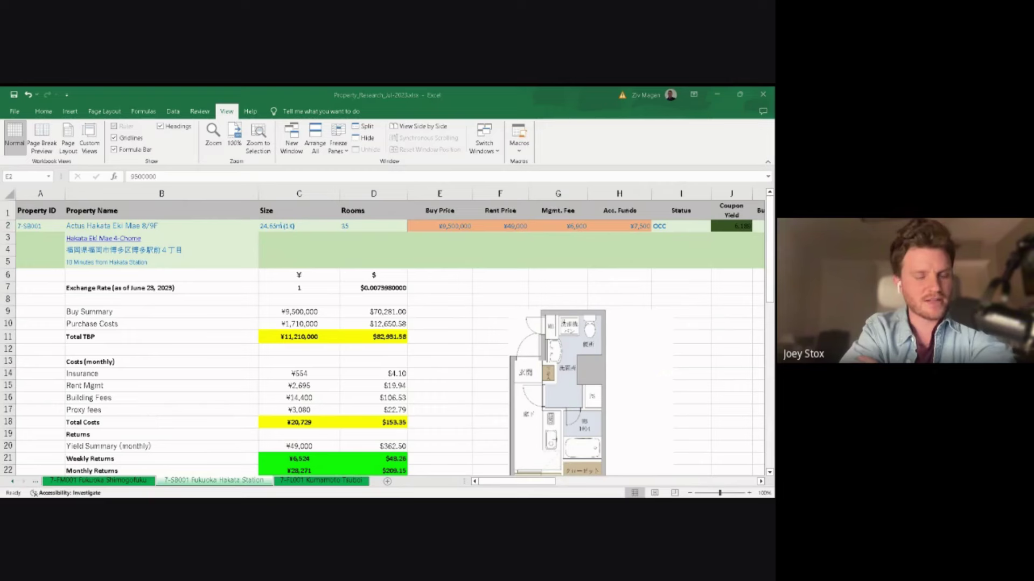
Step: Open the 7-FM001 Fukuoka Shimogofuku sheet and set its zoom to 100%
left_click(94, 481)
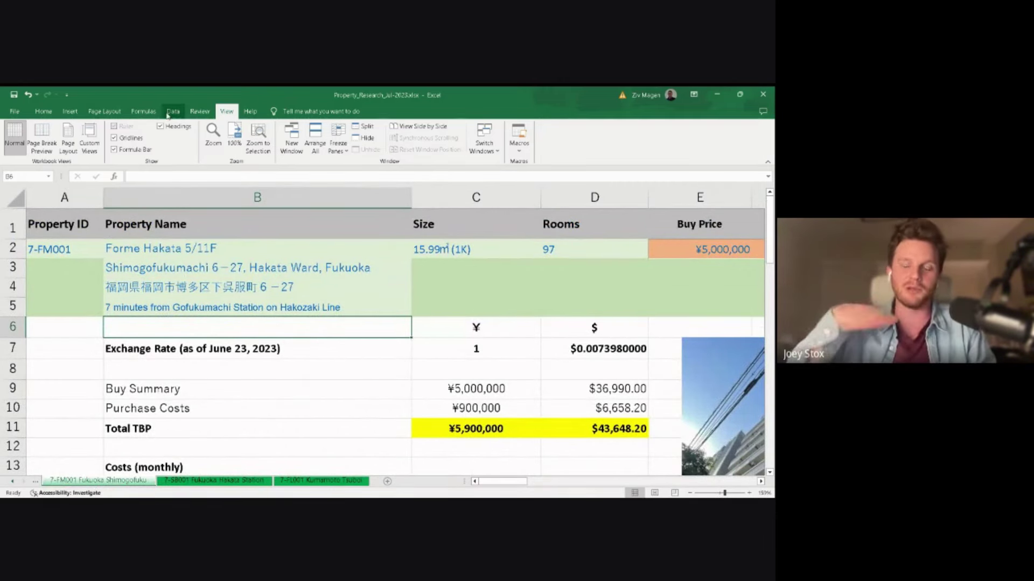
left_click(234, 138)
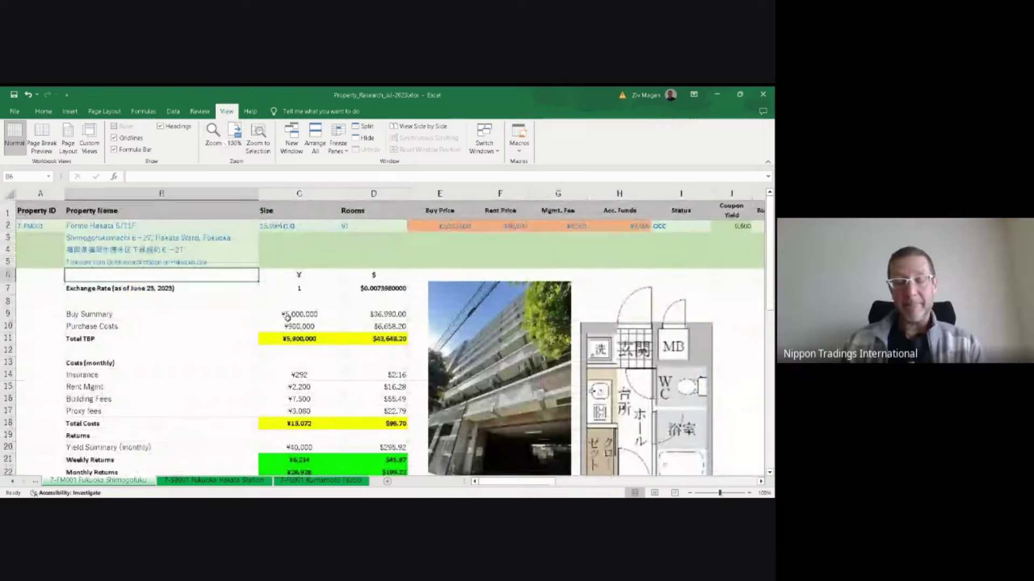
scroll(288, 318, "down", 3)
scroll(283, 326, "up", 3)
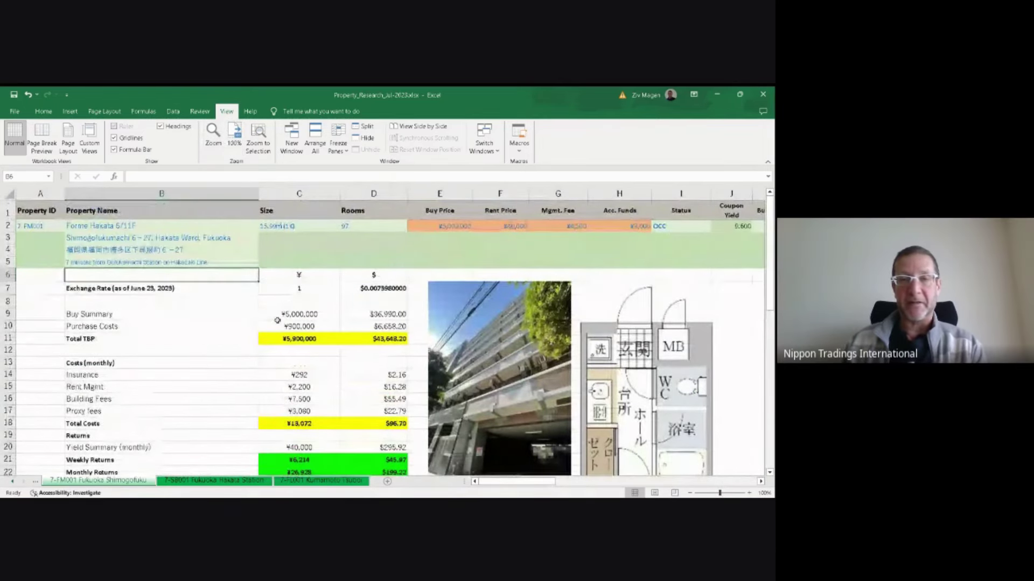
Step: Look over the Forme Hakata purchase costs, monthly costs, annual yield and property notes
left_click(232, 305)
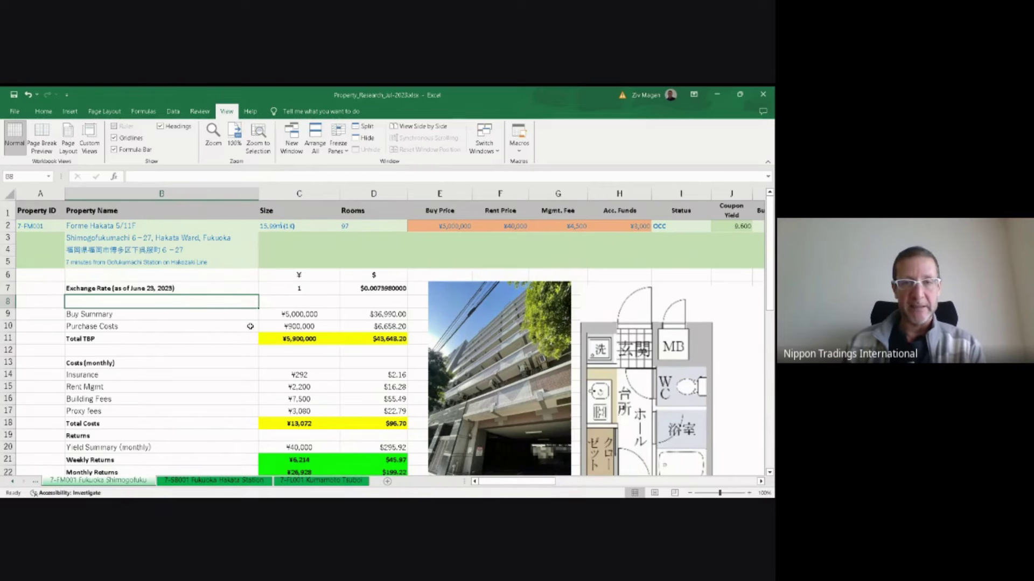
scroll(252, 326, "down", 3)
scroll(250, 325, "down", 2)
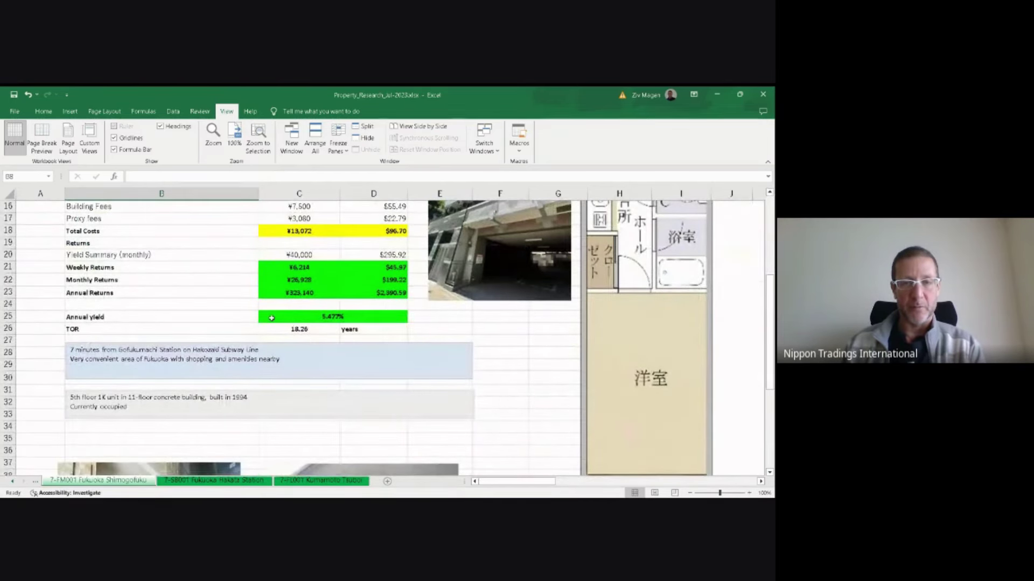
scroll(269, 319, "up", 5)
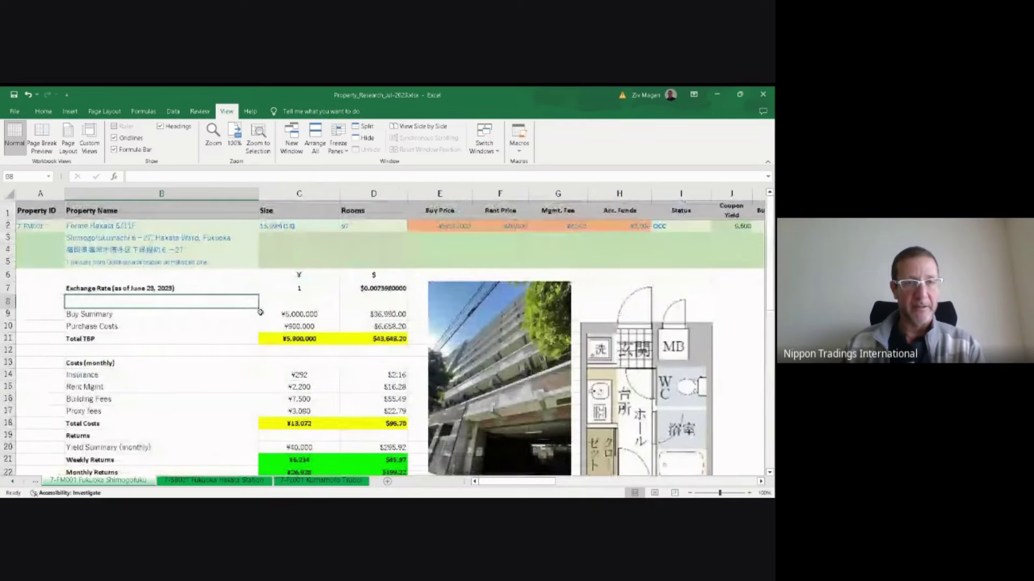
Step: Go through the Forme Hakata details from the address, buy price and rent price to the built year, and return to the Property ID
left_click(205, 238)
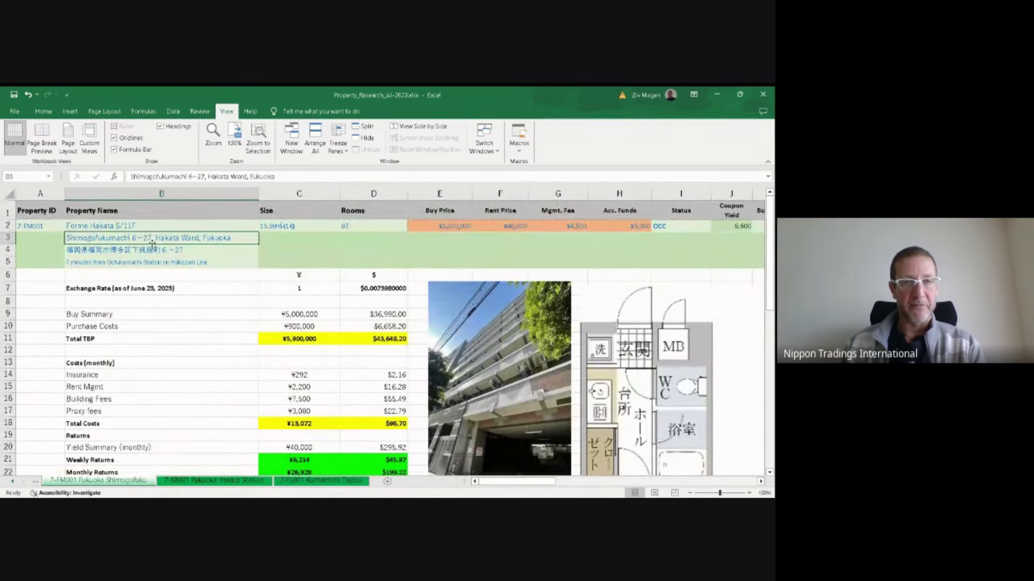
left_click(440, 229)
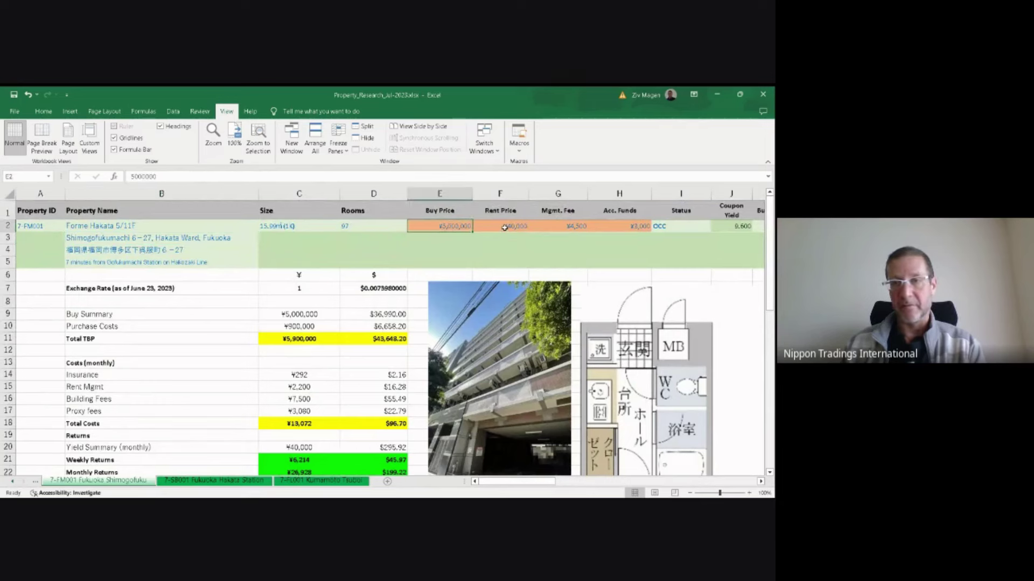
left_click(485, 228)
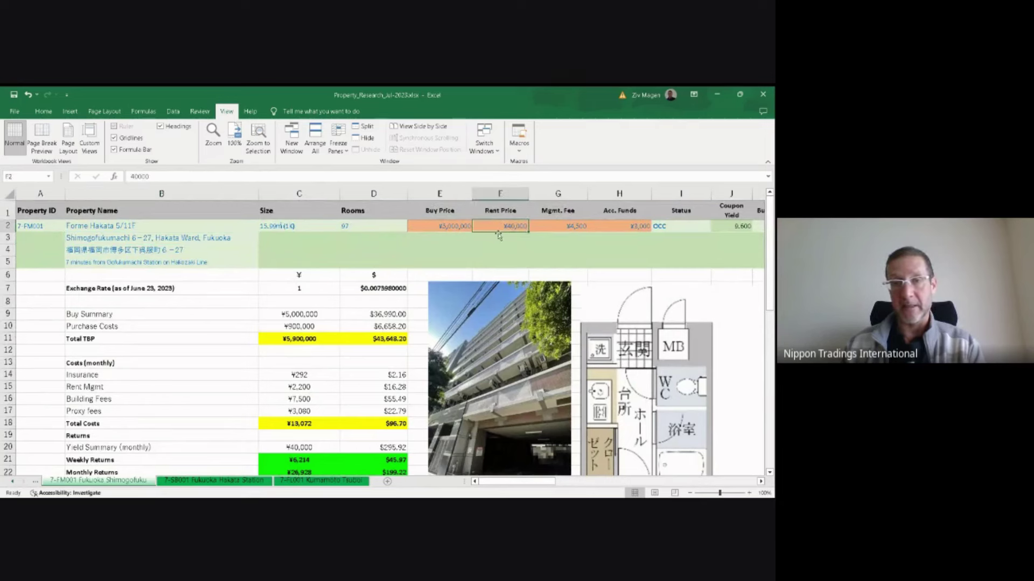
left_click(684, 225)
key("Right")
key("Right")
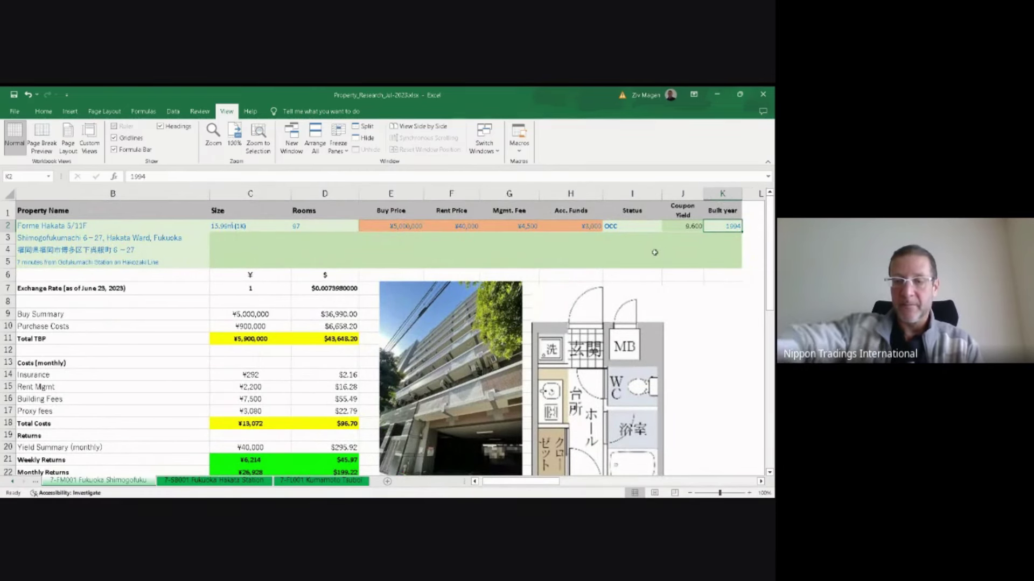
key("Left")
key("Left")
key("Left")
key("Left")
key("Left")
key("Left")
key("Left")
key("Left")
key("Left")
key("Left")
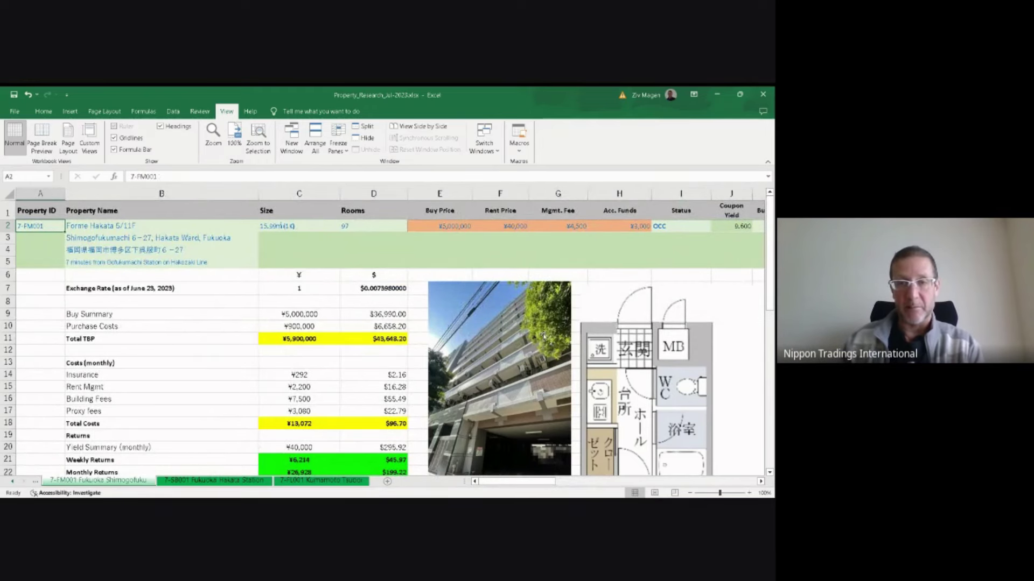
Step: Review the Forme Hakata returns and Purchase Costs formula, and switch back to the 7-SB001 Fukuoka Hakata Station sheet
scroll(396, 323, "down", 3)
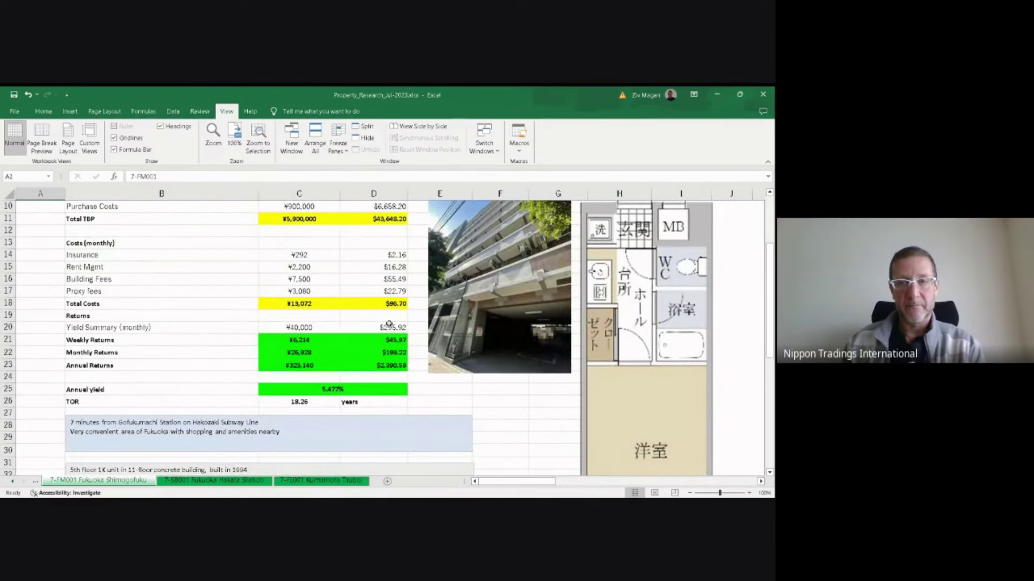
scroll(391, 323, "up", 3)
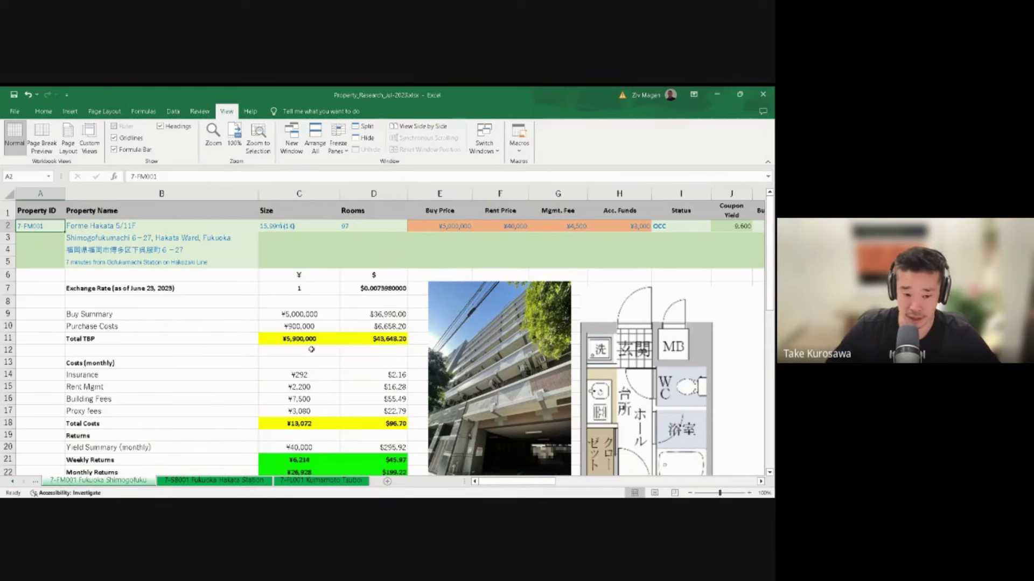
left_click(265, 326)
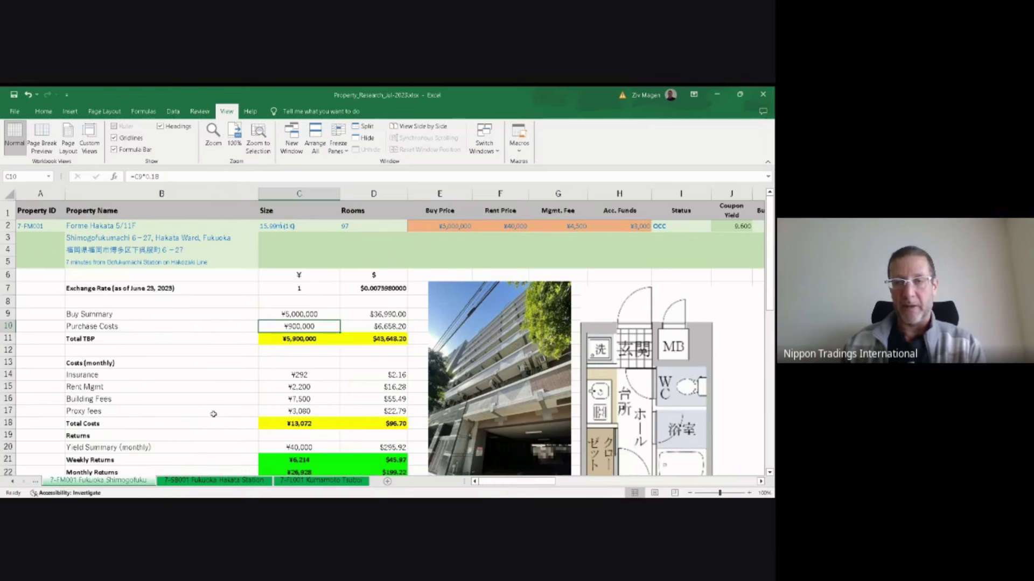
left_click(198, 481)
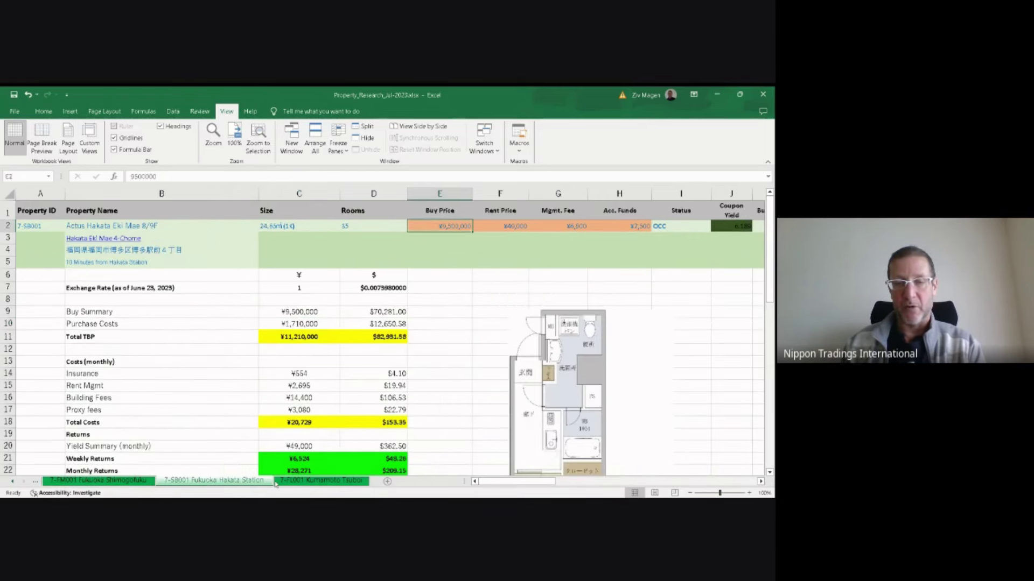
left_click(174, 480)
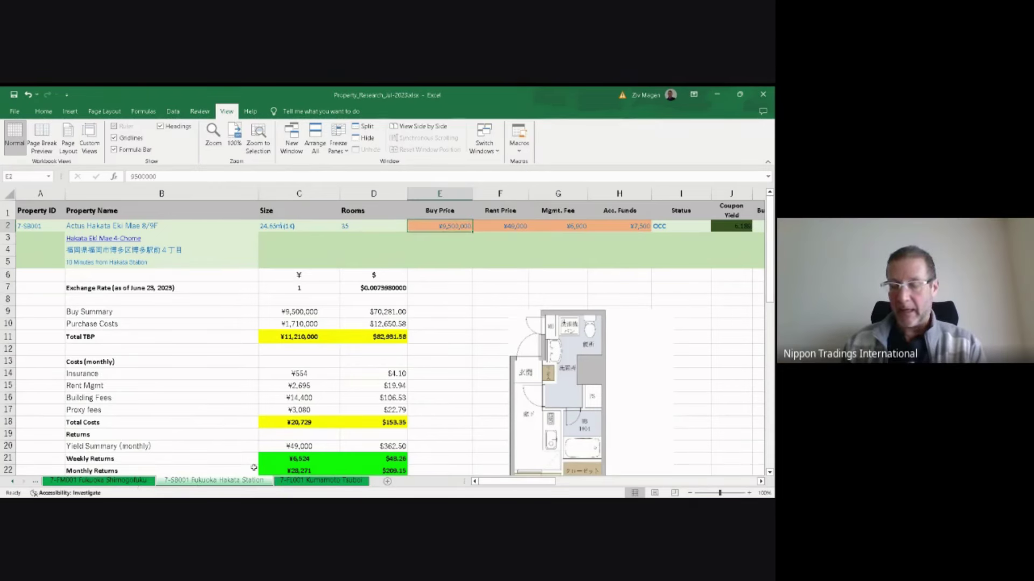
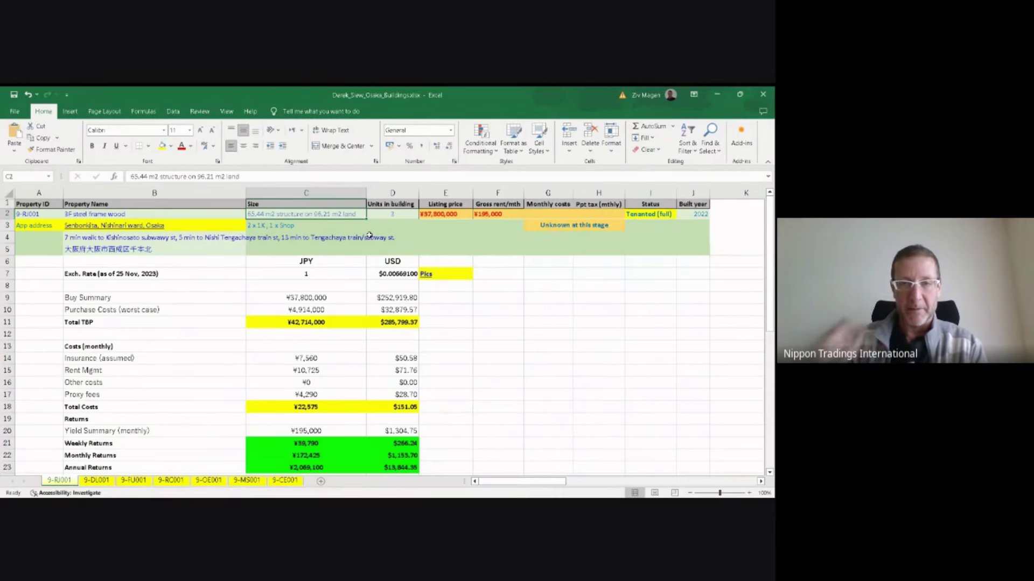
Step: Review the listing price, gross monthly rent, monthly costs and property tax of the 3F steel frame wood building on sheet 9-RJ001
left_click(412, 214)
left_click(448, 213)
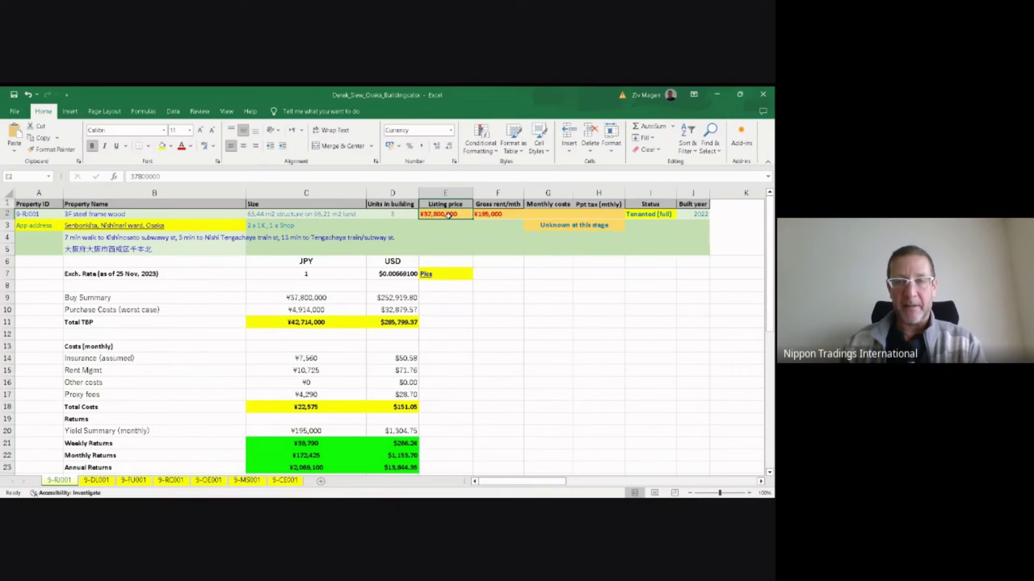
left_click(489, 214)
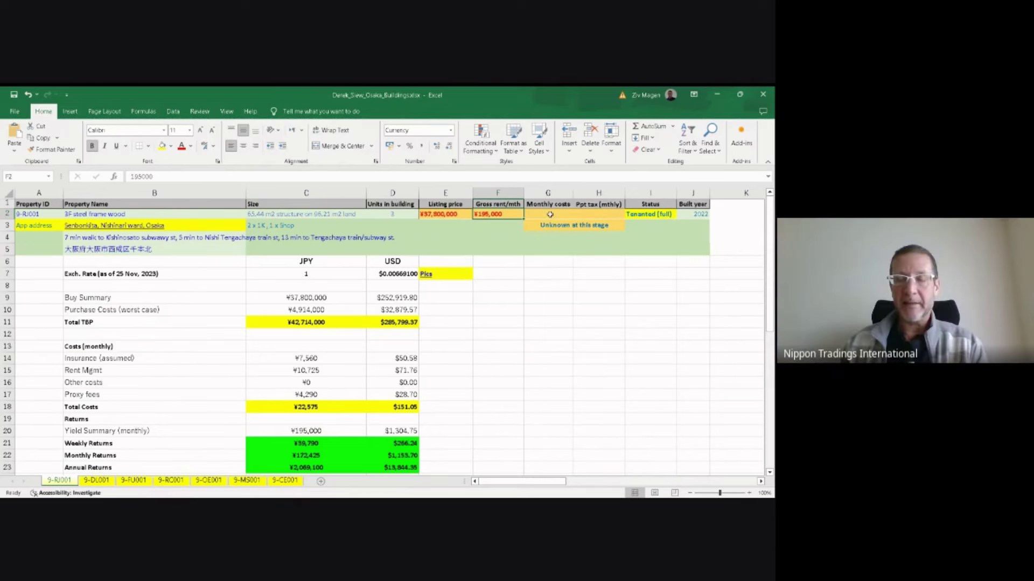
left_click(547, 215)
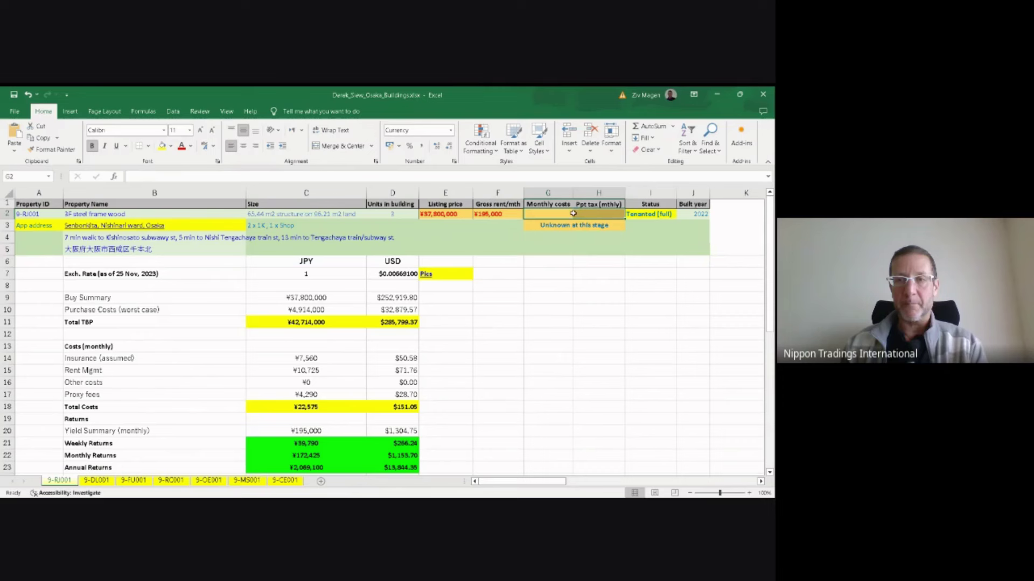
left_click(581, 246)
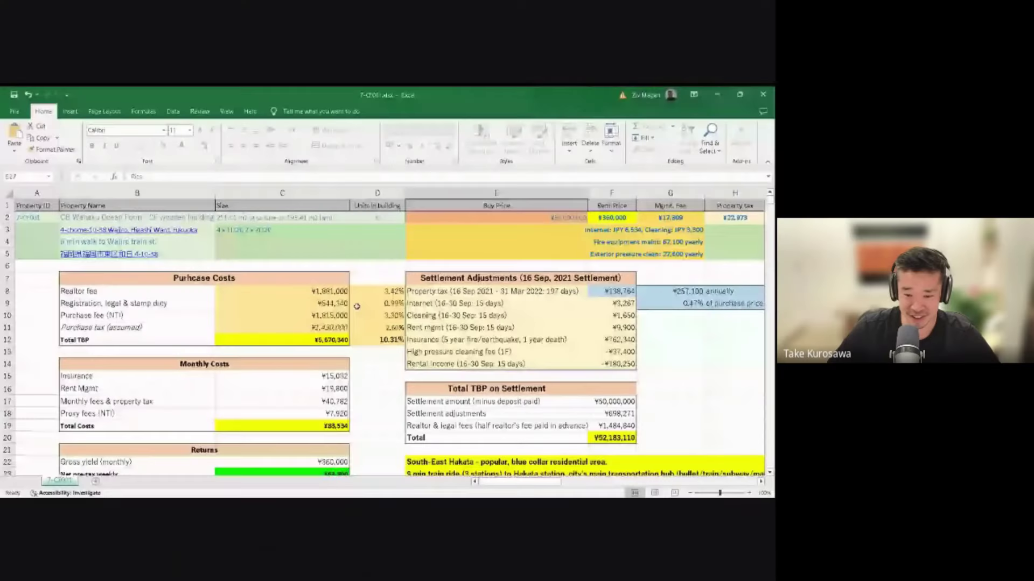
Step: Look over the 7-CF001 building from its Property ID and size details to the assumed purchase tax under Purchase Costs
left_click(38, 218)
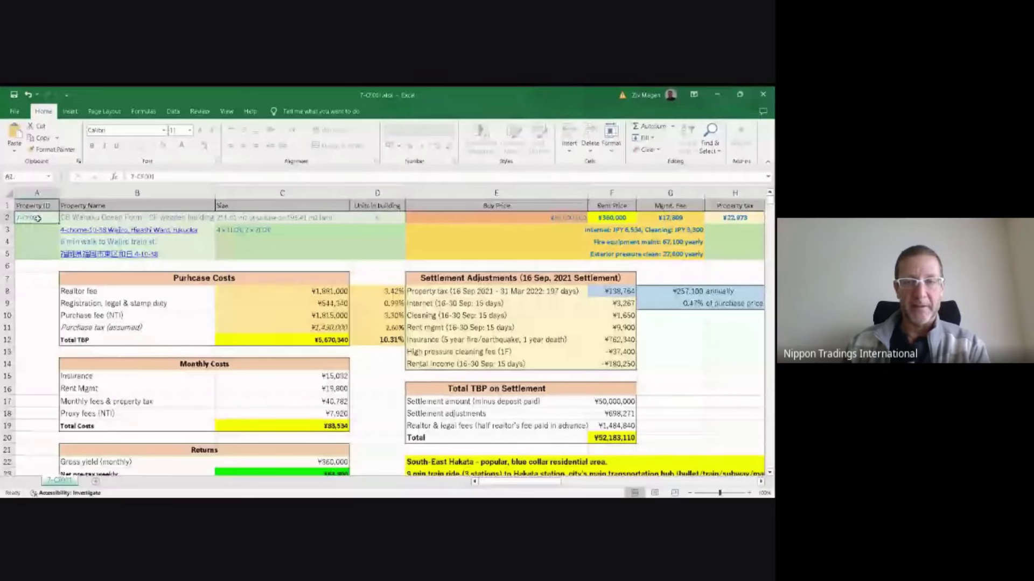
left_click(307, 252)
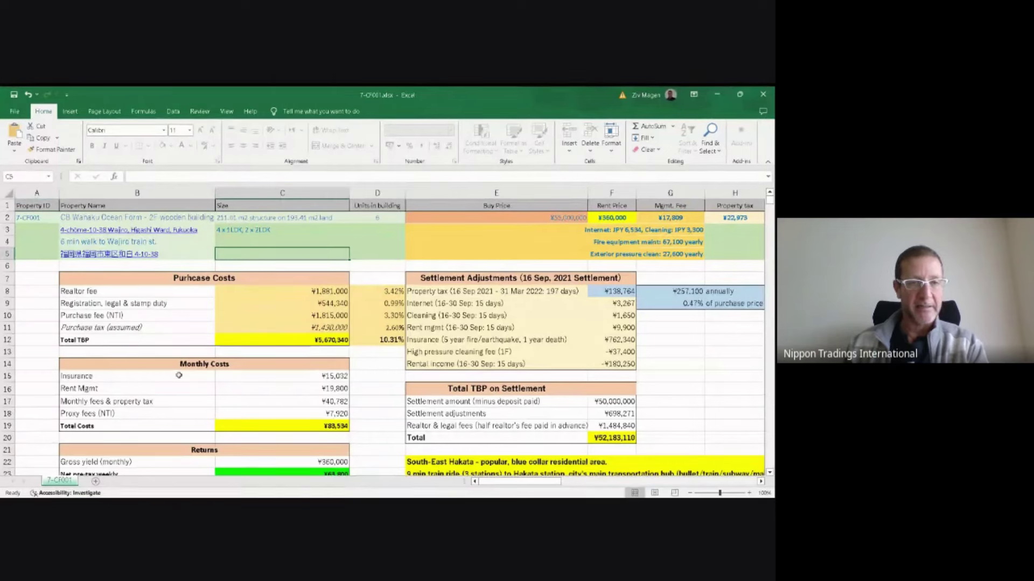
left_click(139, 328)
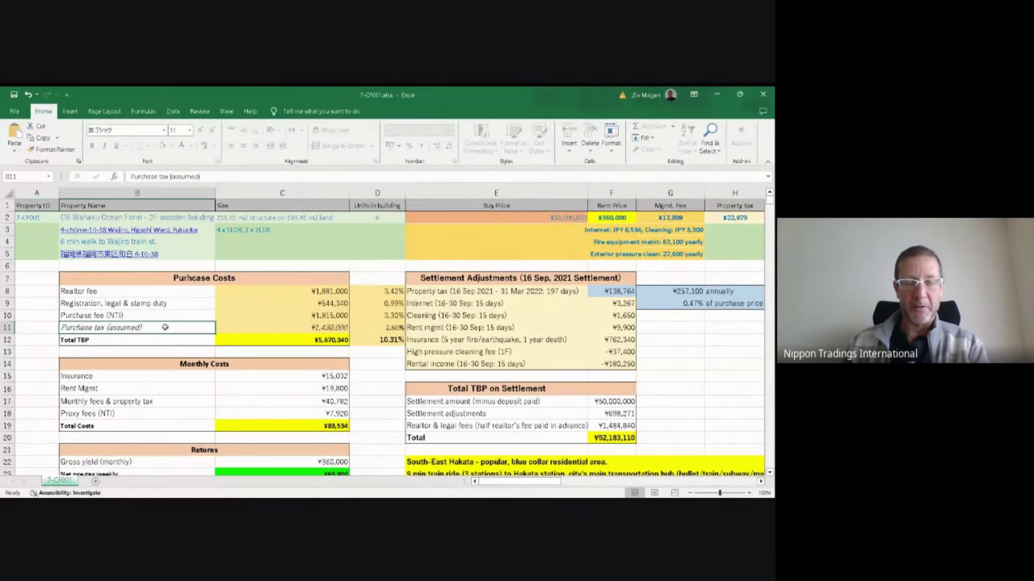
left_click_drag(188, 327, 235, 328)
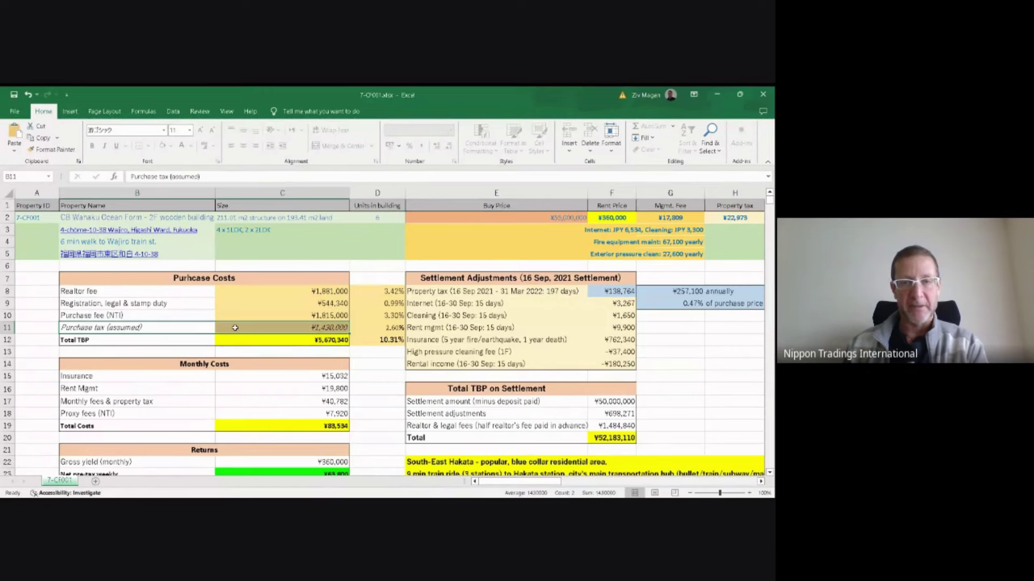
left_click(393, 379)
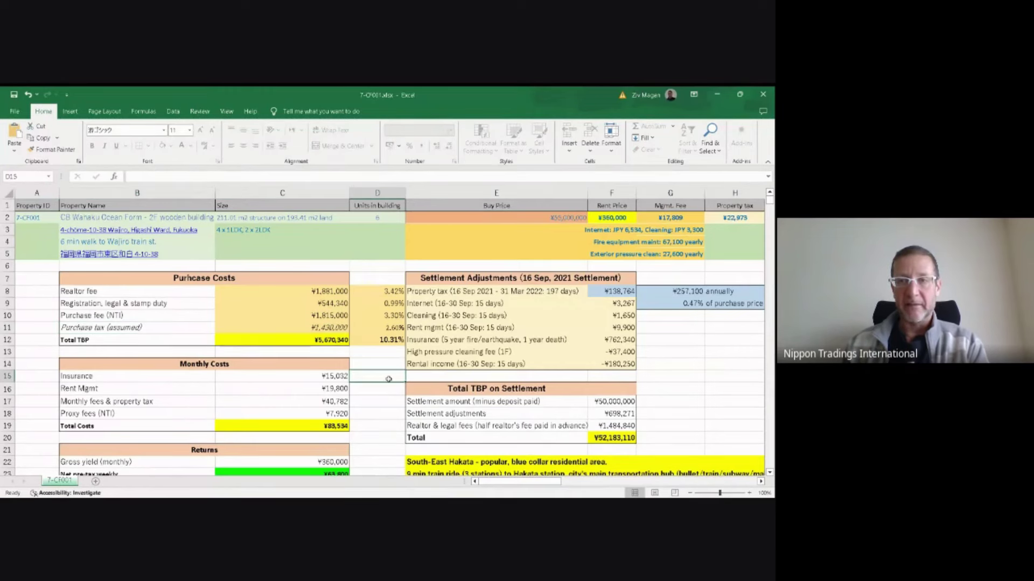
Step: Check the 7-CF001 buy price and rent price, and continue across to the property tax column
left_click(515, 213)
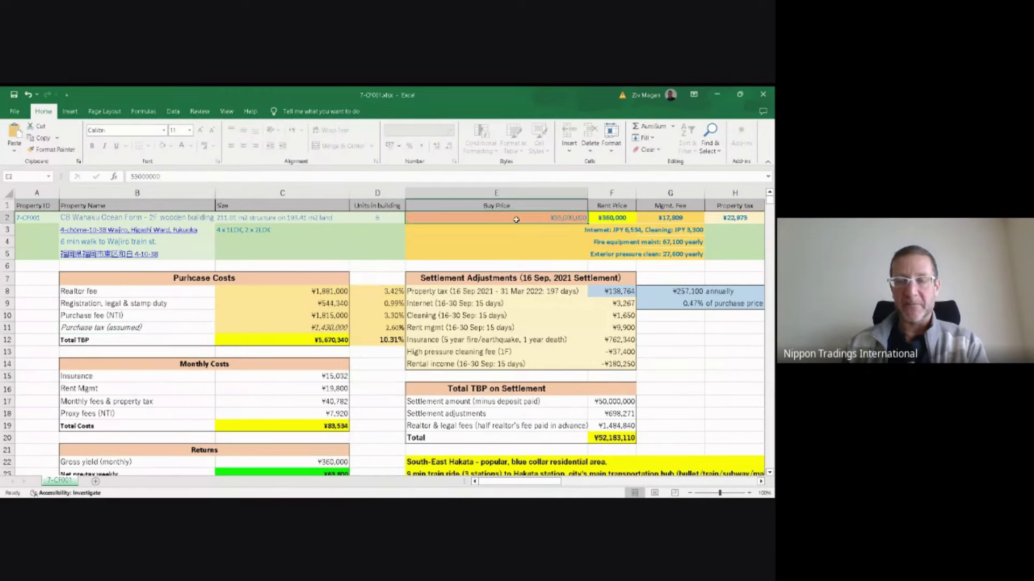
left_click(620, 216)
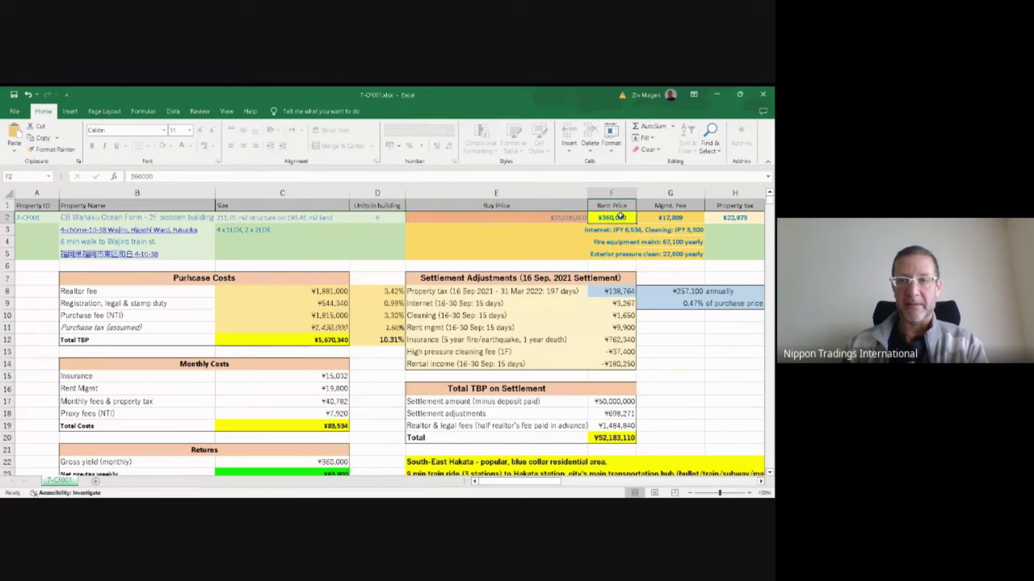
left_click(641, 241)
key("Right")
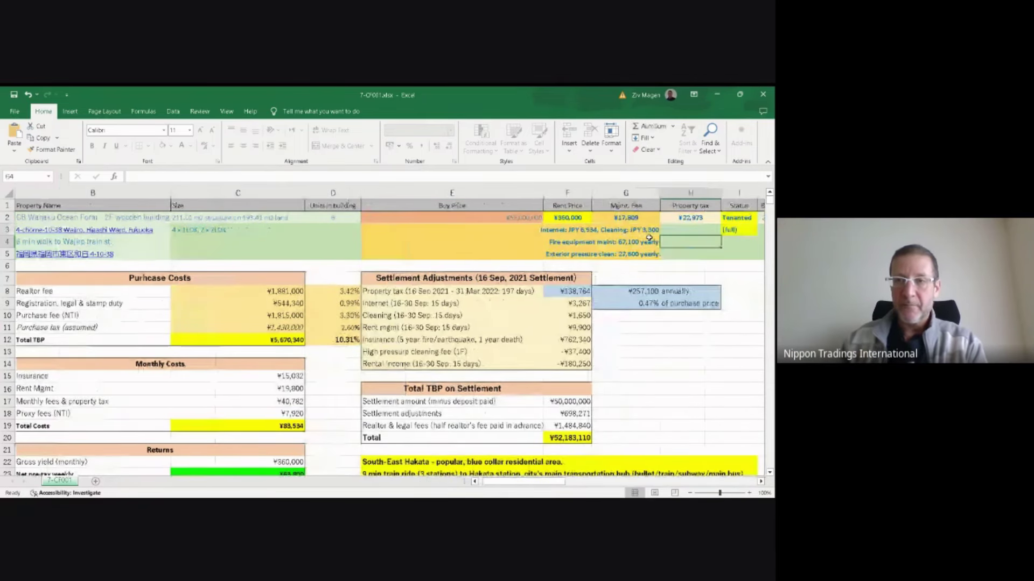
Step: Examine the internet, cleaning, fire equipment and exterior pressure cleaning costs, the Mgmt. Fee formula, and the combined management fee and property tax
left_click(606, 230)
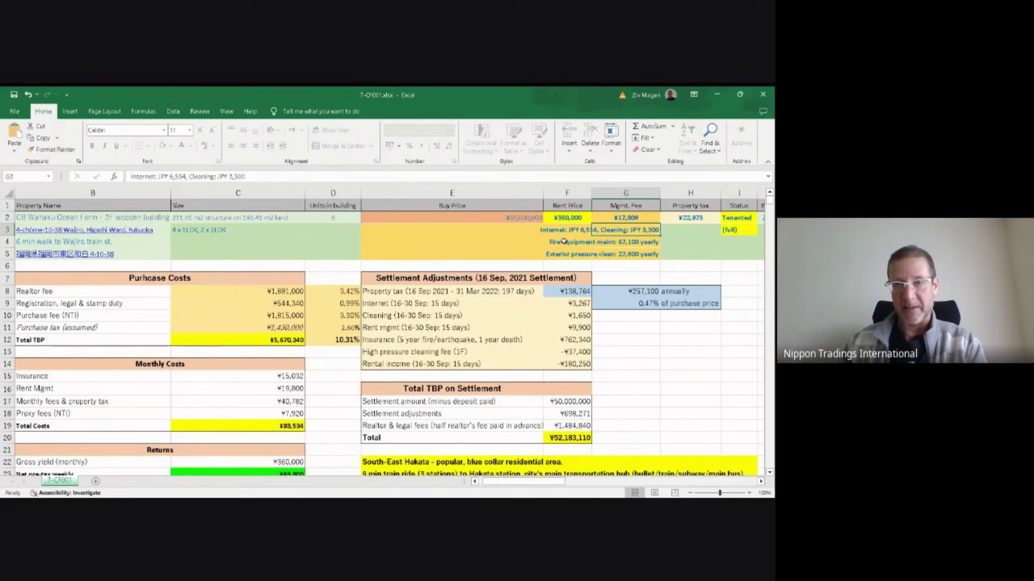
left_click(562, 231)
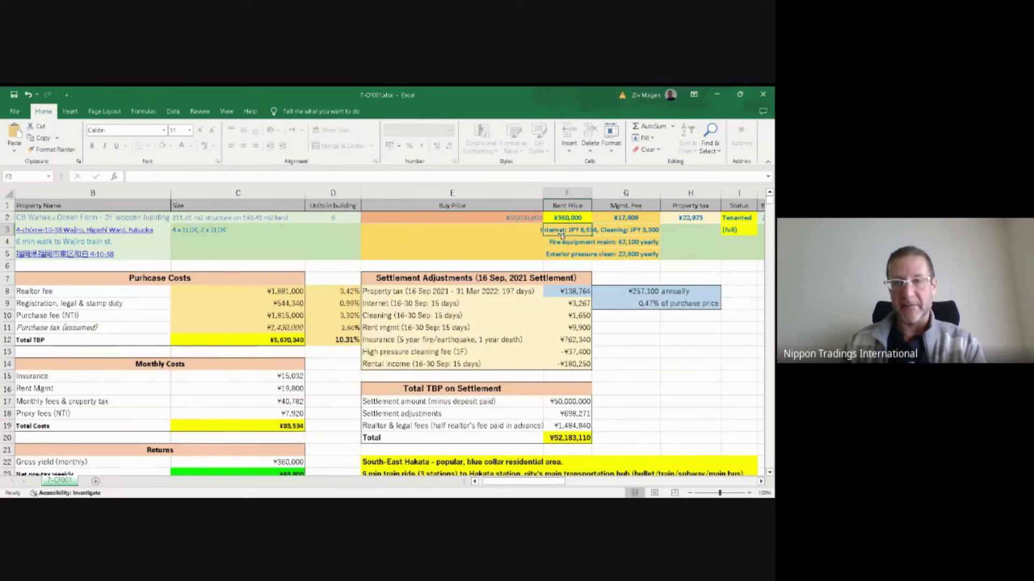
left_click(626, 232)
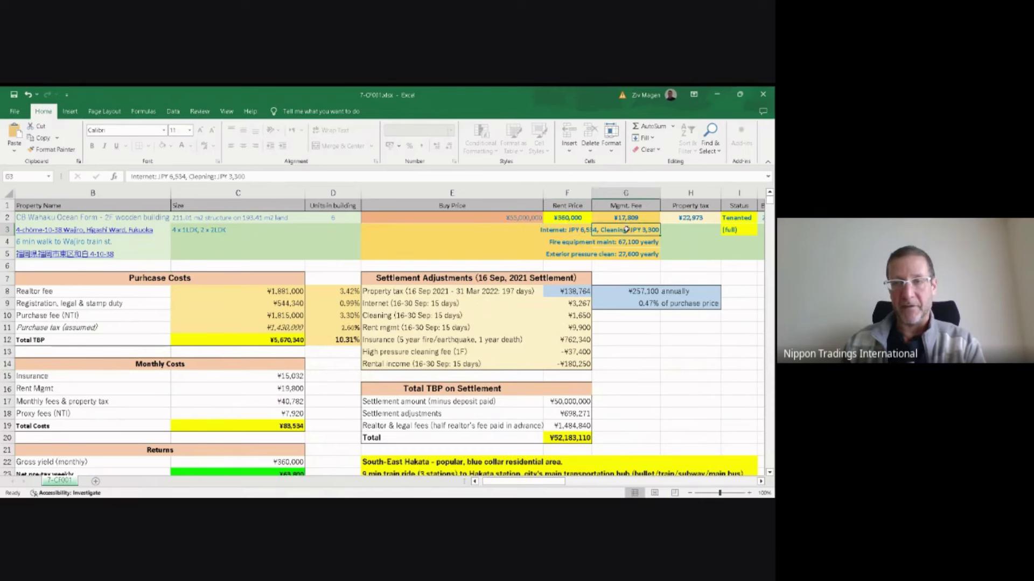
left_click(573, 241)
left_click(588, 258)
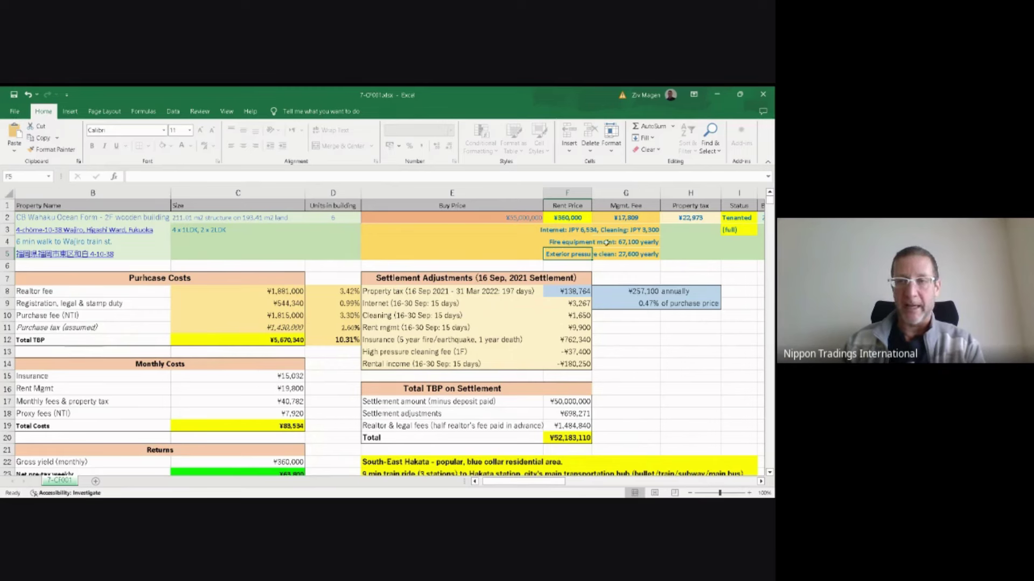
left_click(626, 219)
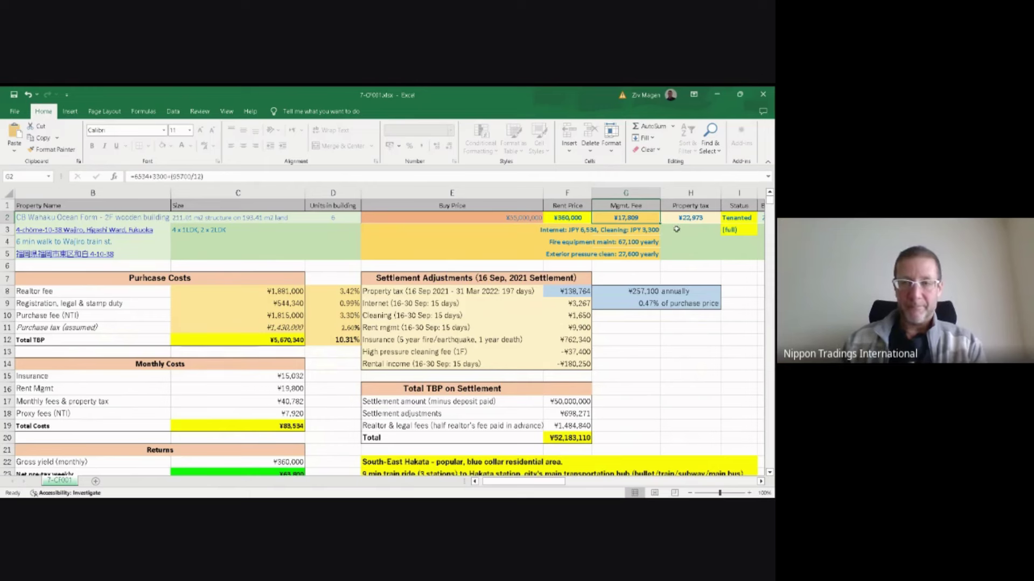
left_click_drag(684, 218, 645, 217)
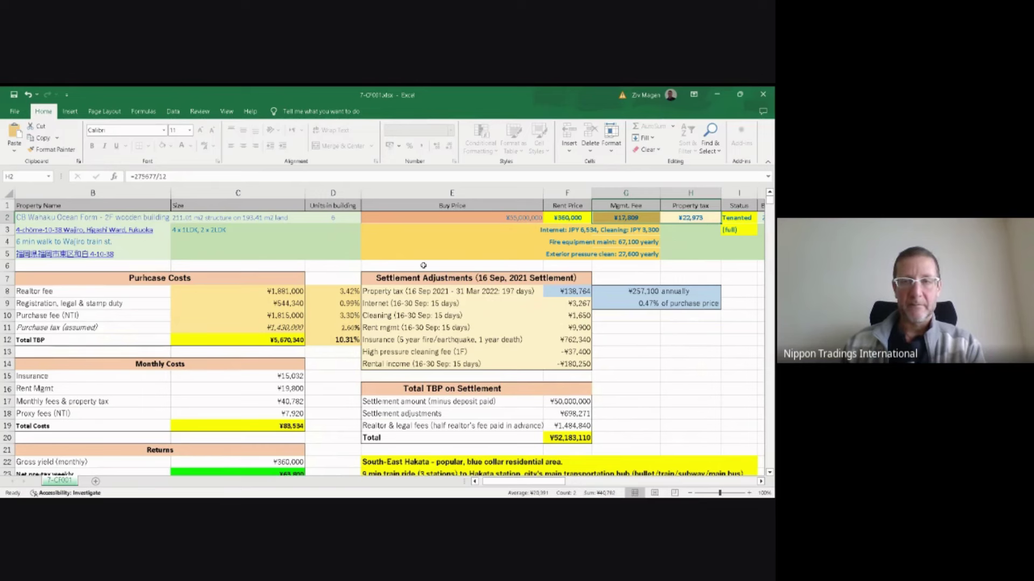
Step: Return to the Property ID column and inspect the formula for the total purchase cost percentage
left_click(325, 258)
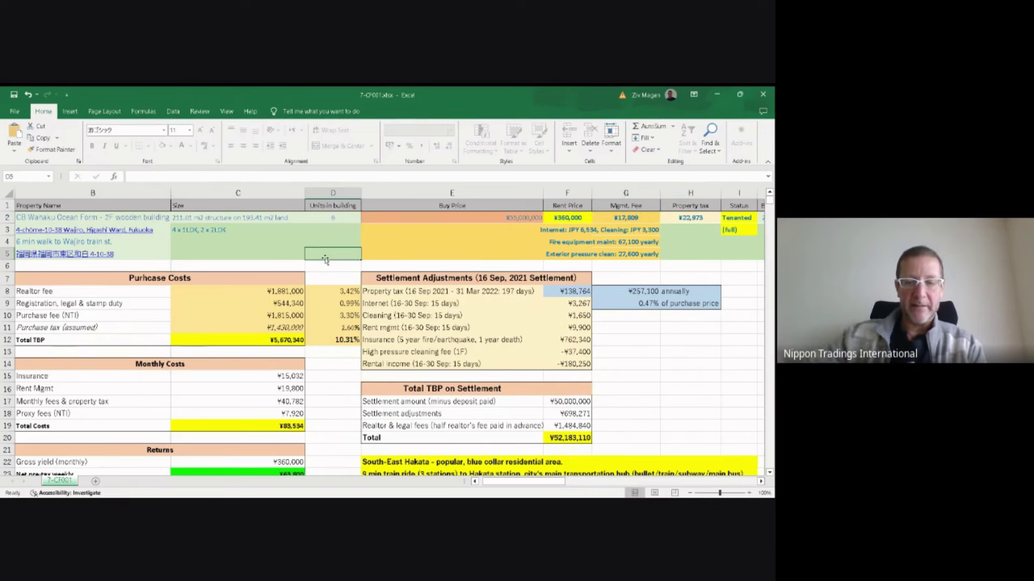
key("Left")
key("Left")
key("Left")
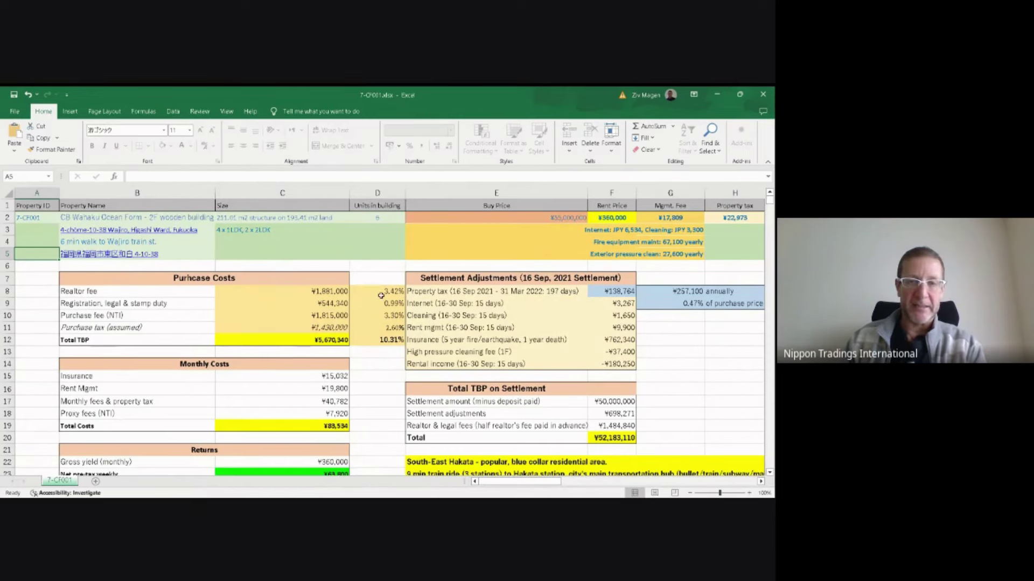
left_click(379, 340)
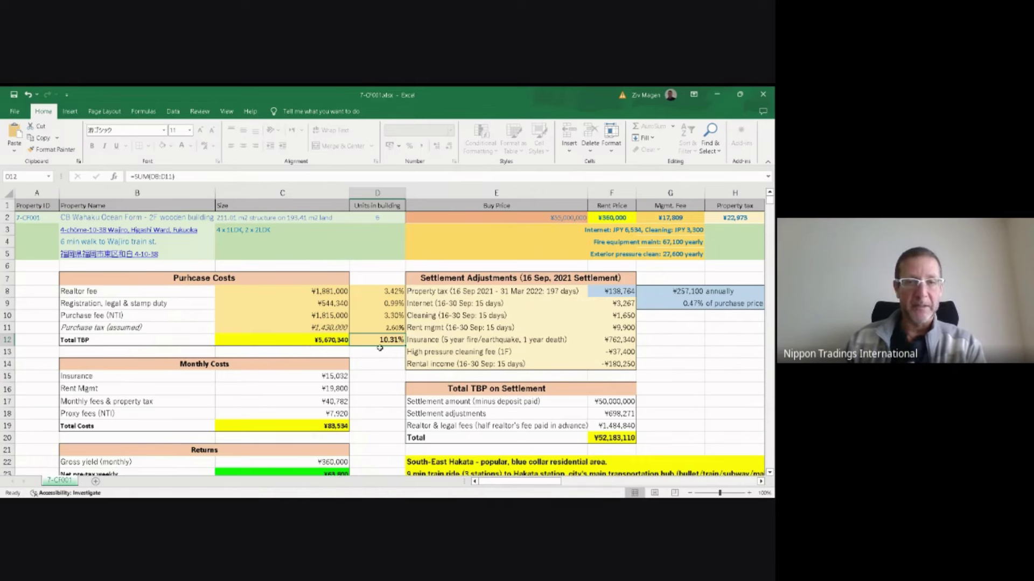
Step: Inspect the formulas behind the Insurance and Rent Mgmt amounts under Monthly Costs
left_click(328, 375)
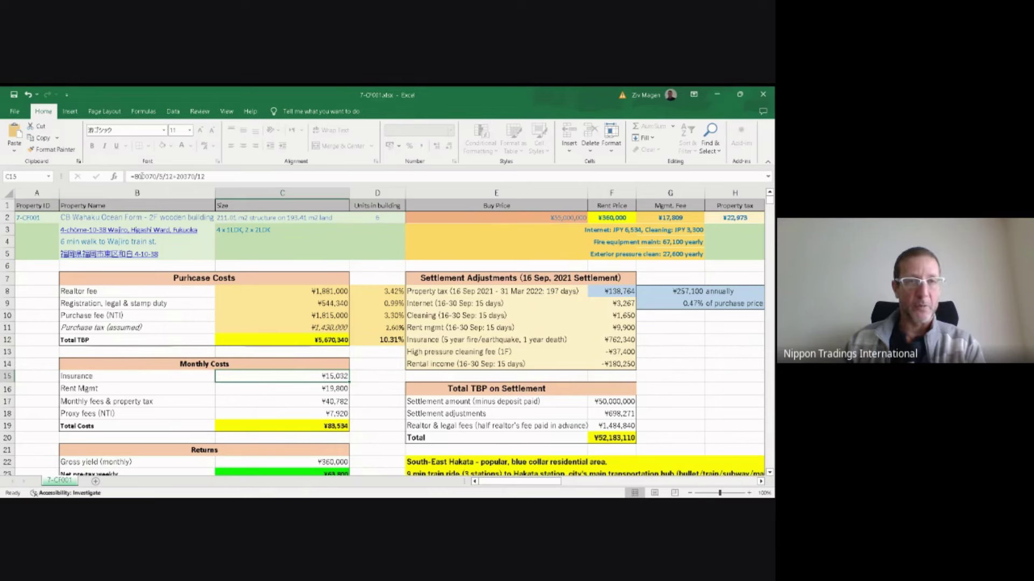
left_click(177, 176)
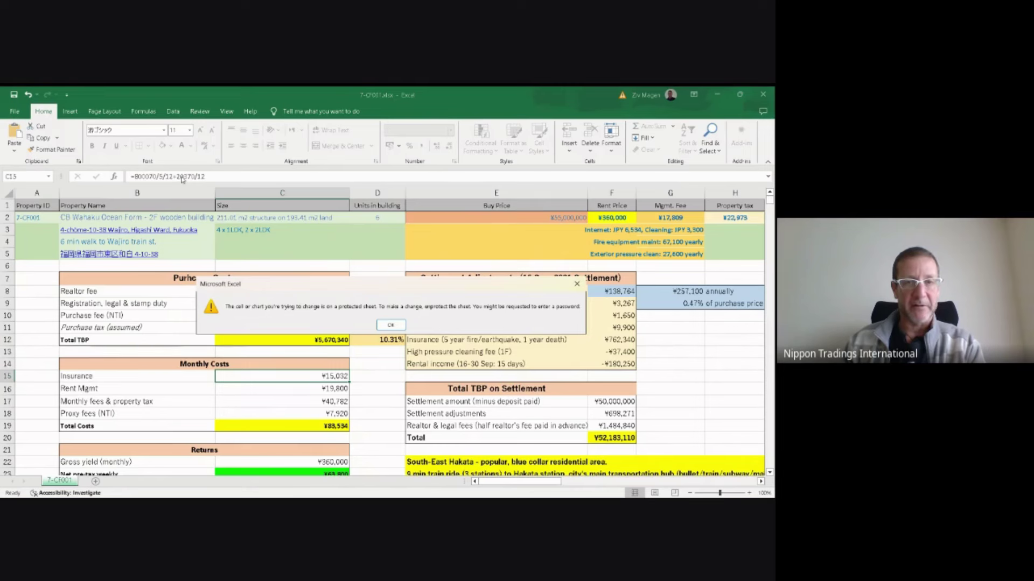
left_click(391, 326)
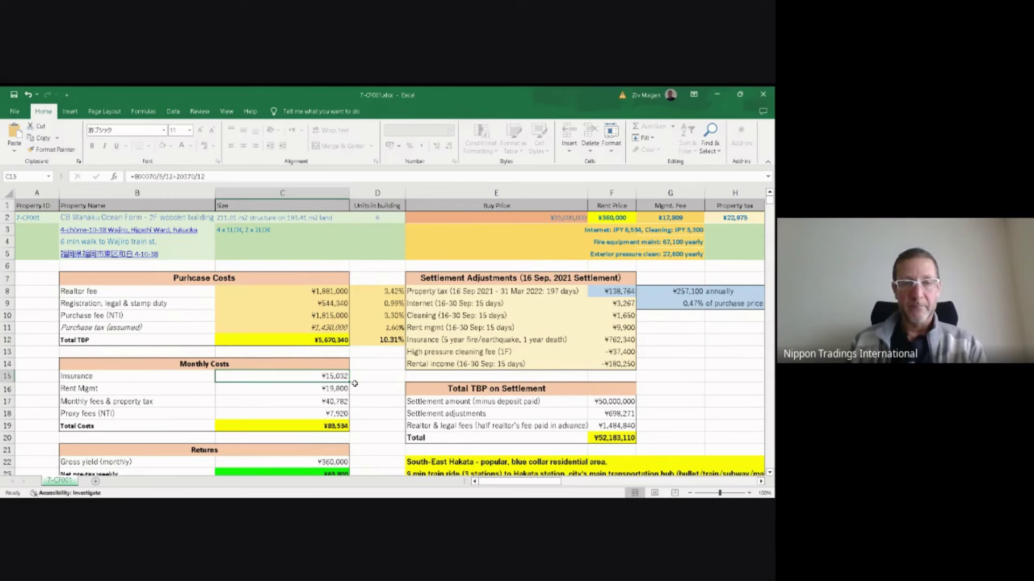
left_click(316, 390)
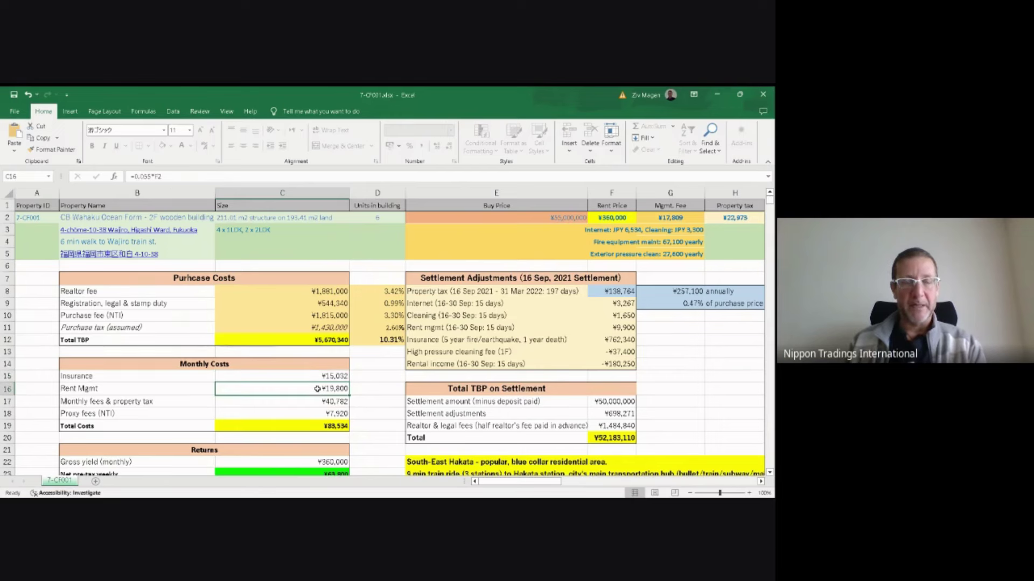
left_click(330, 375)
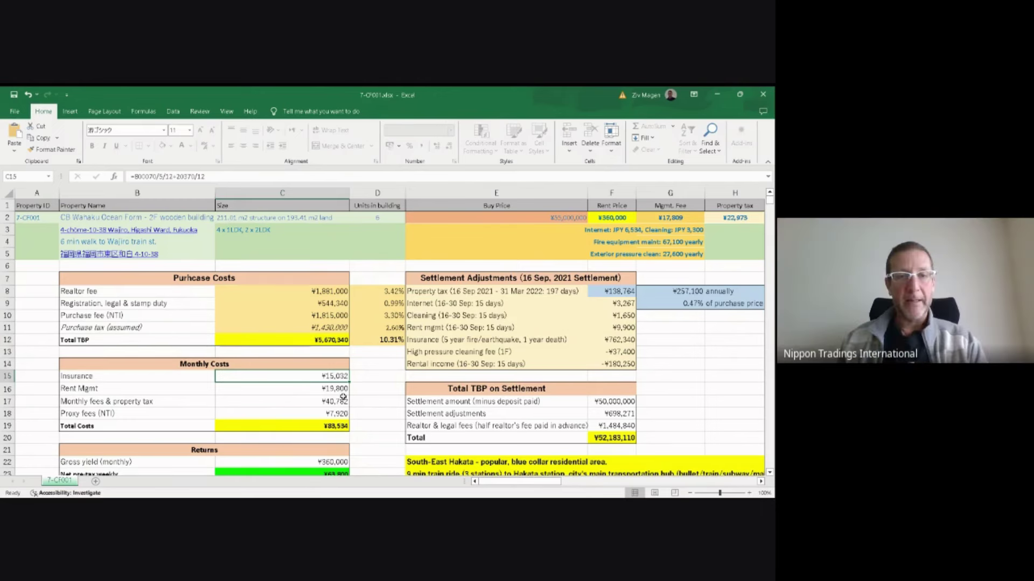
left_click(333, 387)
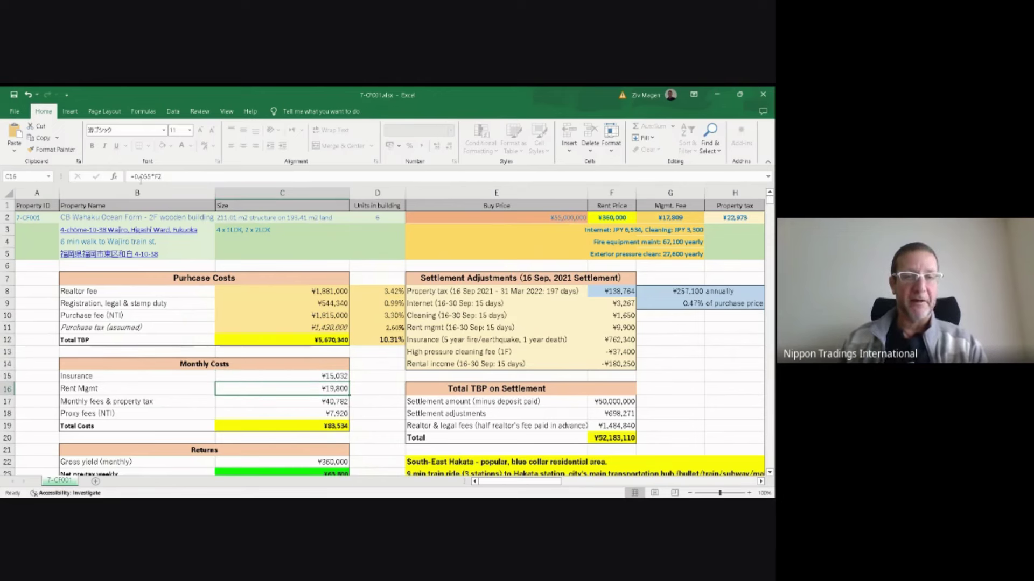
Step: Inspect the Monthly fees & property tax and Proxy fees (NTI) formulas, and highlight the Rent Mgmt label with its amount
left_click(263, 402)
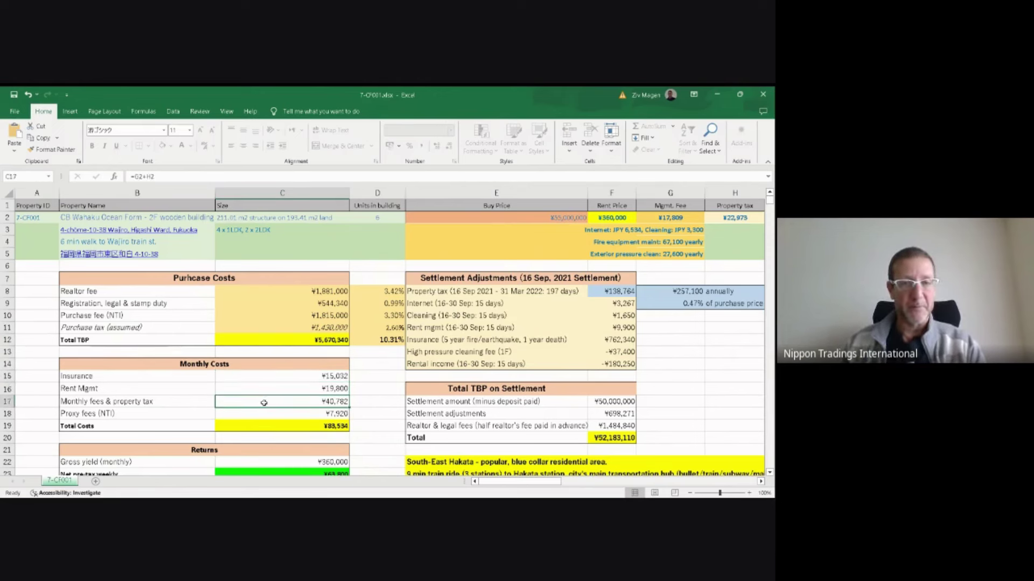
left_click(272, 416)
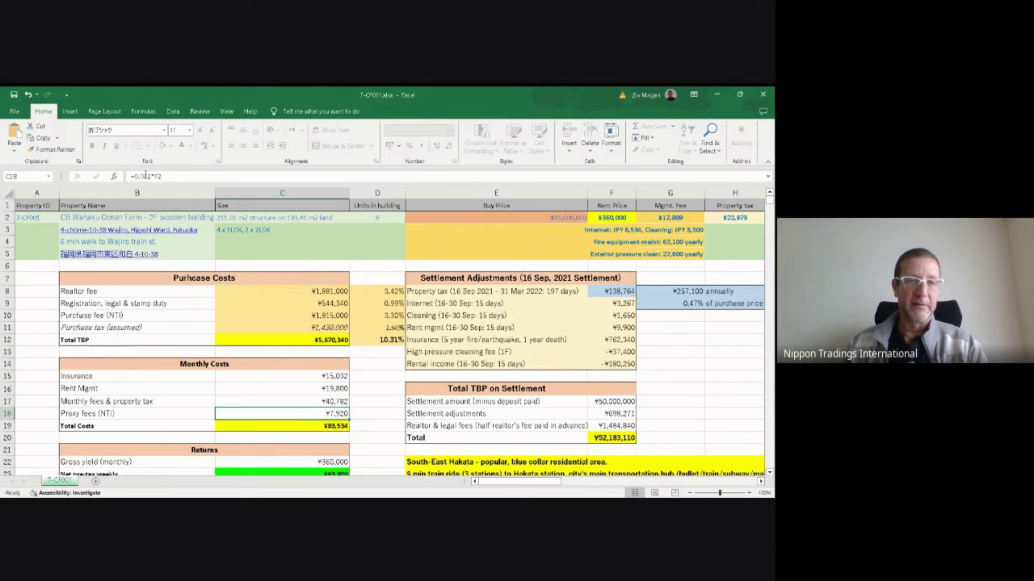
left_click(145, 174)
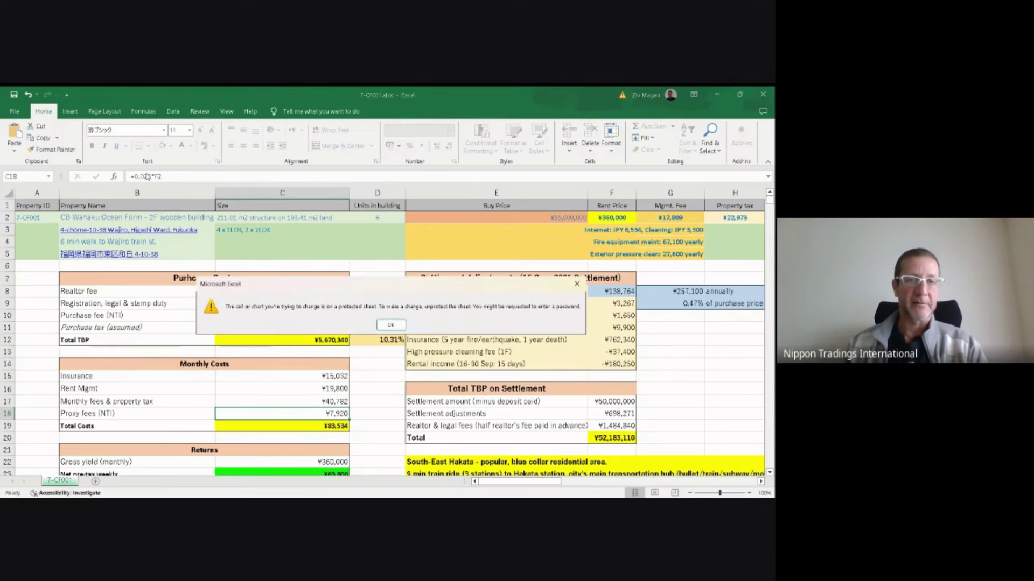
left_click(385, 325)
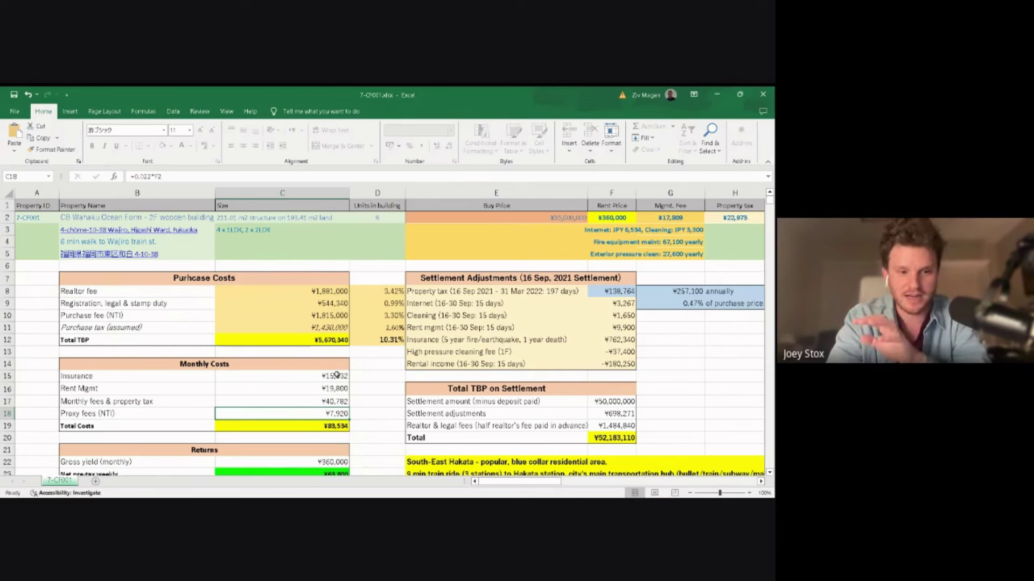
left_click(296, 388)
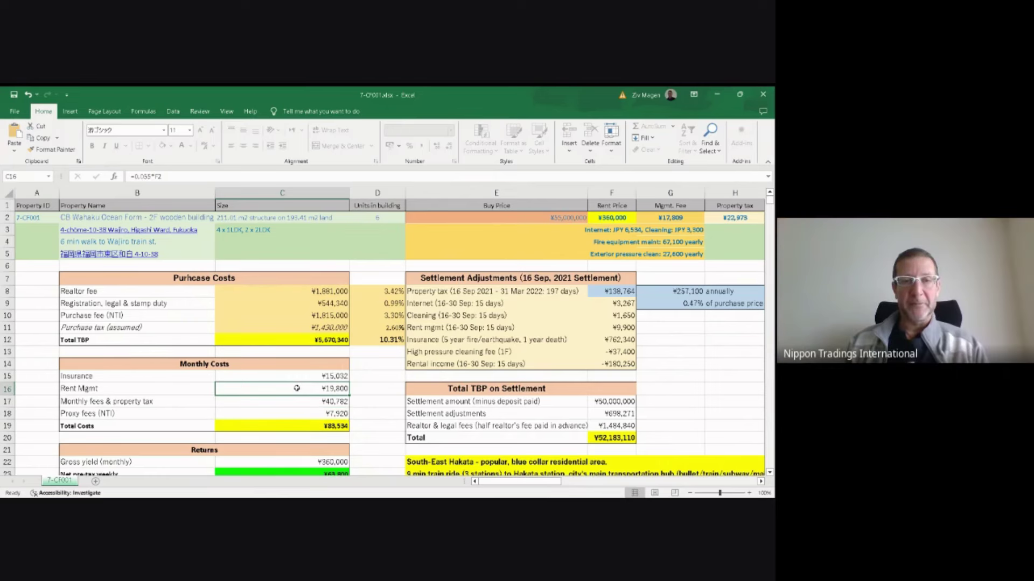
left_click_drag(179, 383, 235, 386)
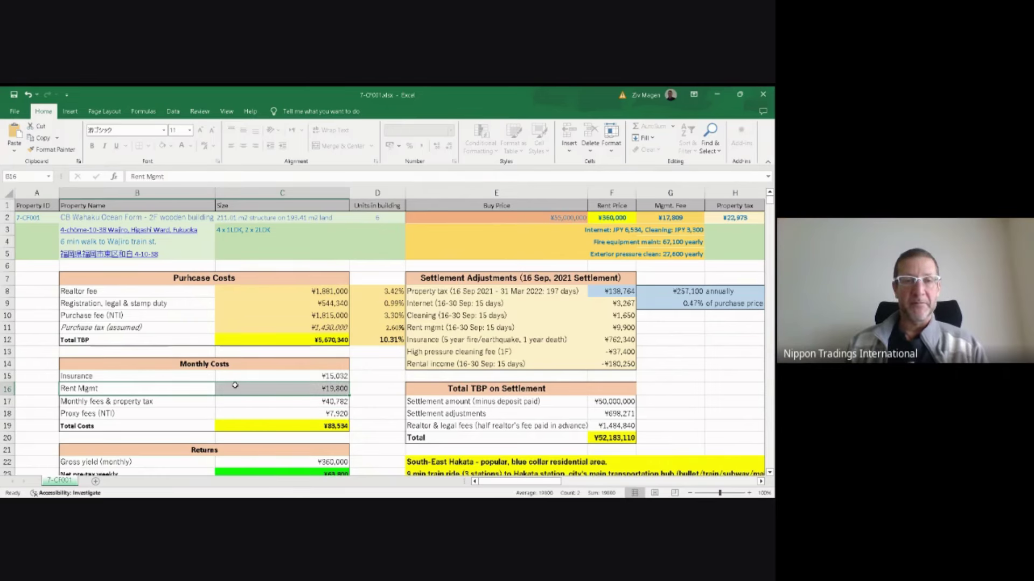
Step: Compare the formulas behind the monthly Rent Mgmt and Proxy fees (NTI) amounts and the Purchase fee (NTI)
left_click(243, 387)
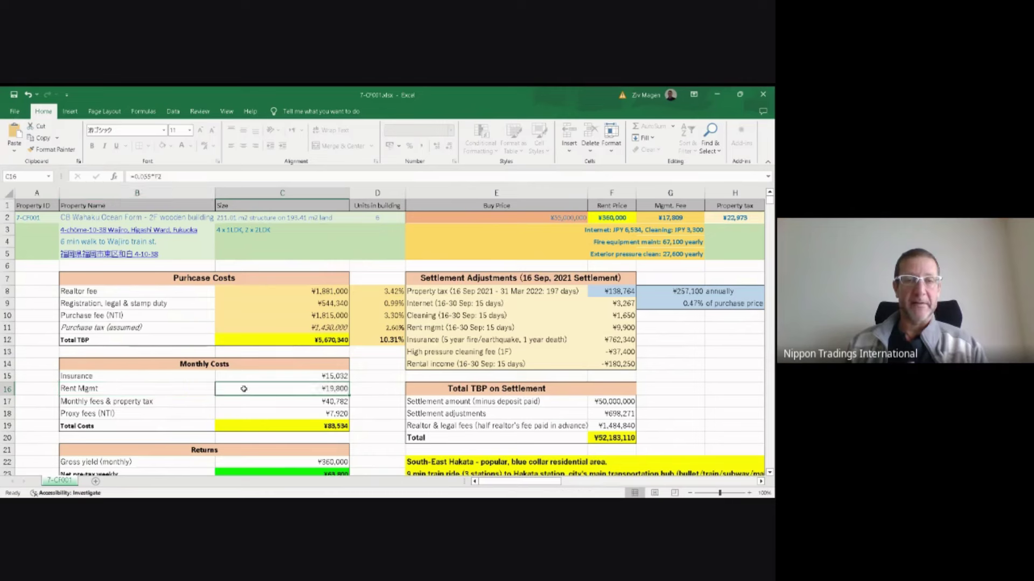
left_click(271, 412)
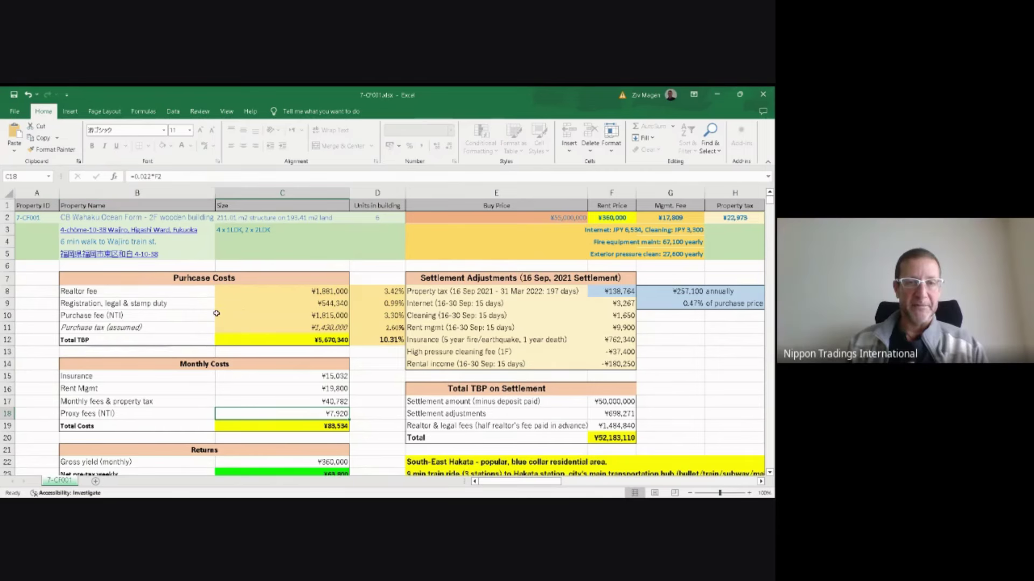
left_click(245, 318)
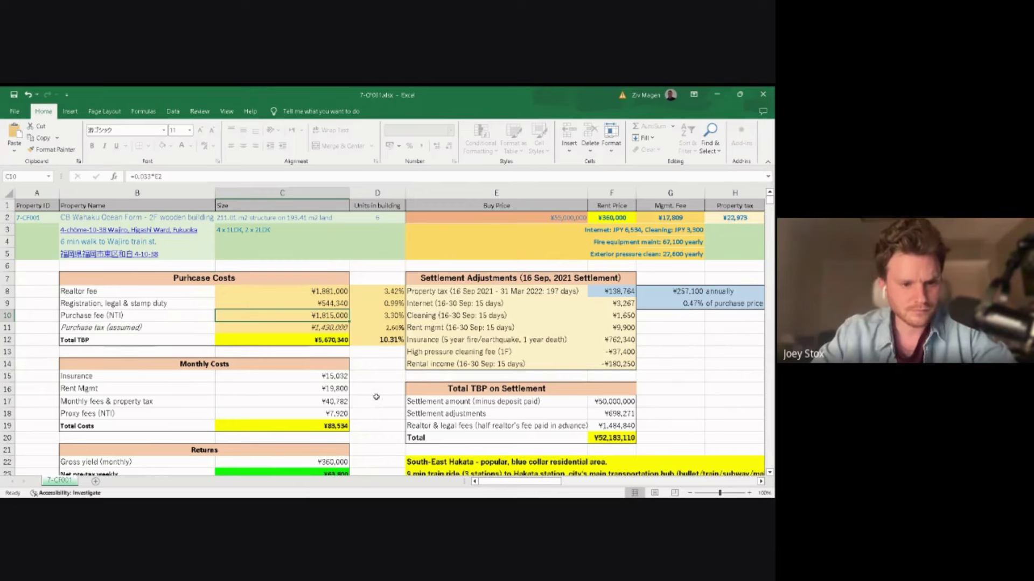
Step: Inspect the net pre-tax weekly, monthly and annual returns and the formula for the annual net pre-tax percentage
scroll(376, 397, "down", 3)
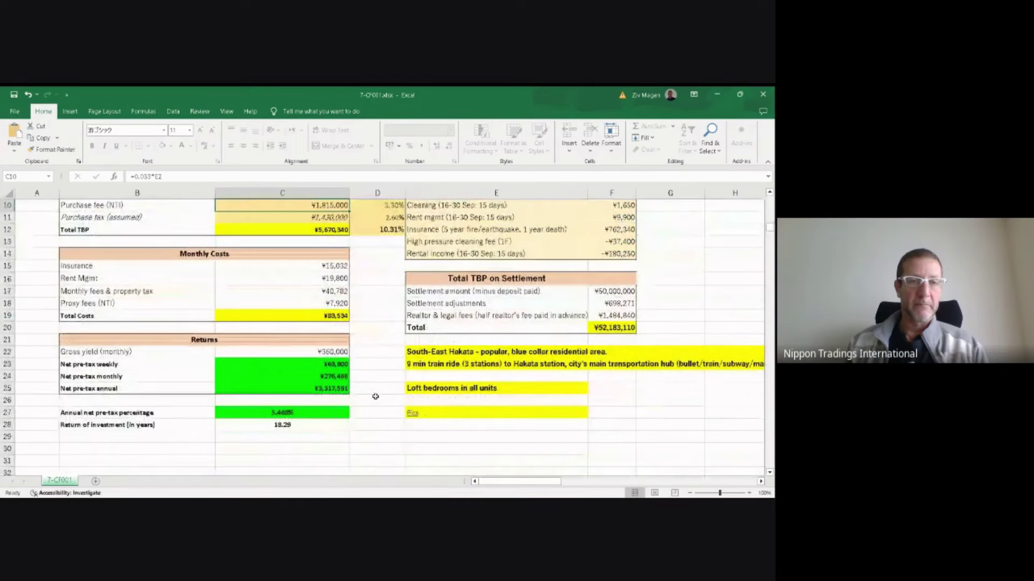
left_click(276, 365)
left_click(275, 380)
left_click(274, 389)
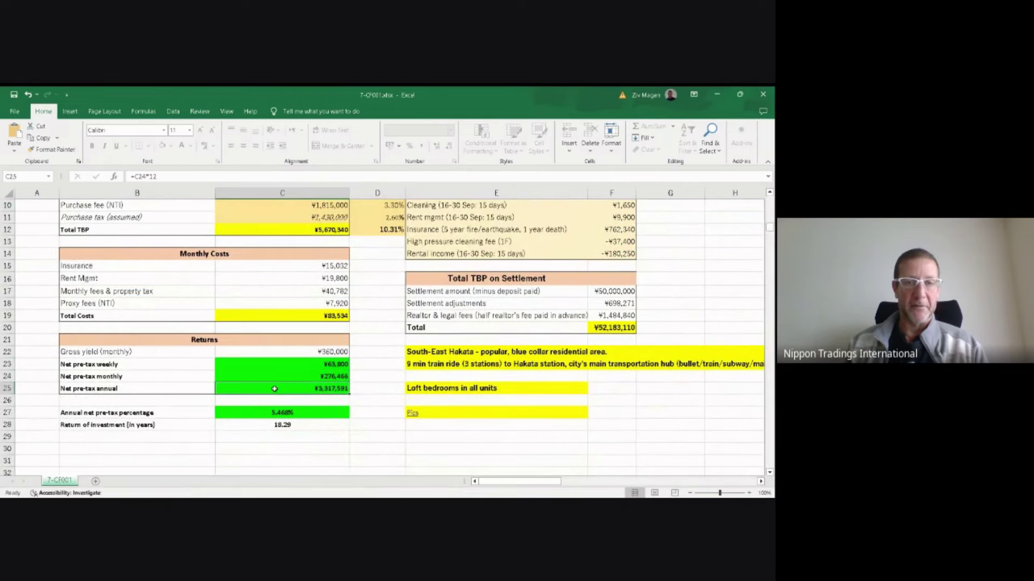
left_click(274, 411)
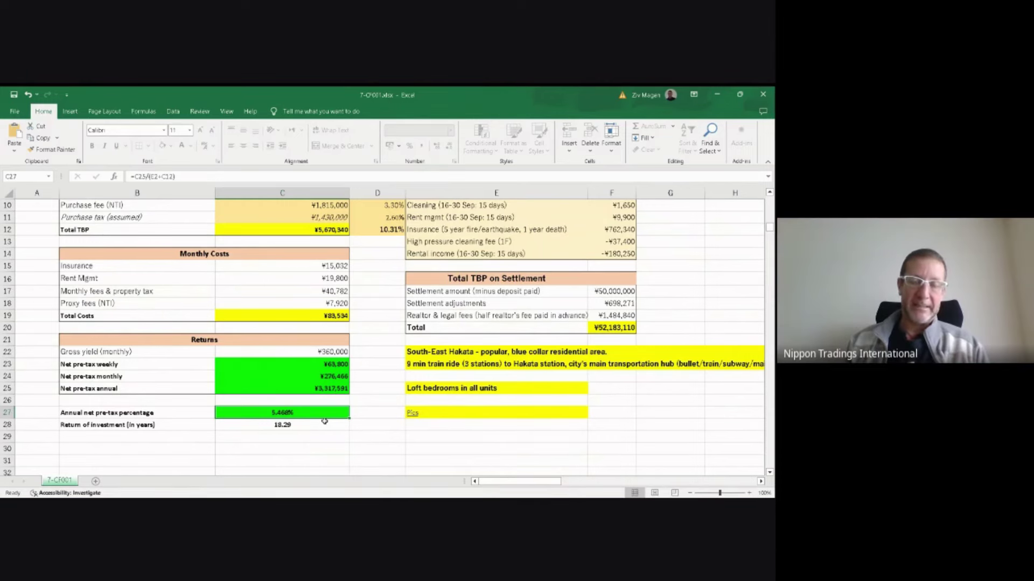
Step: Review the building's summary rows and annual net pre-tax percentage again, and return to the Purchase Costs section
scroll(439, 373, "up", 3)
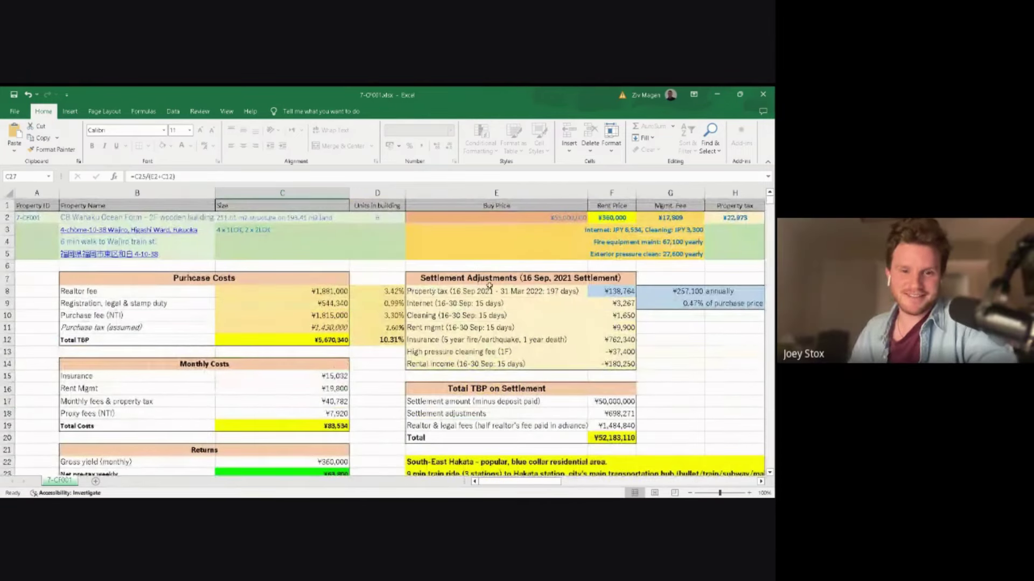
left_click(544, 234)
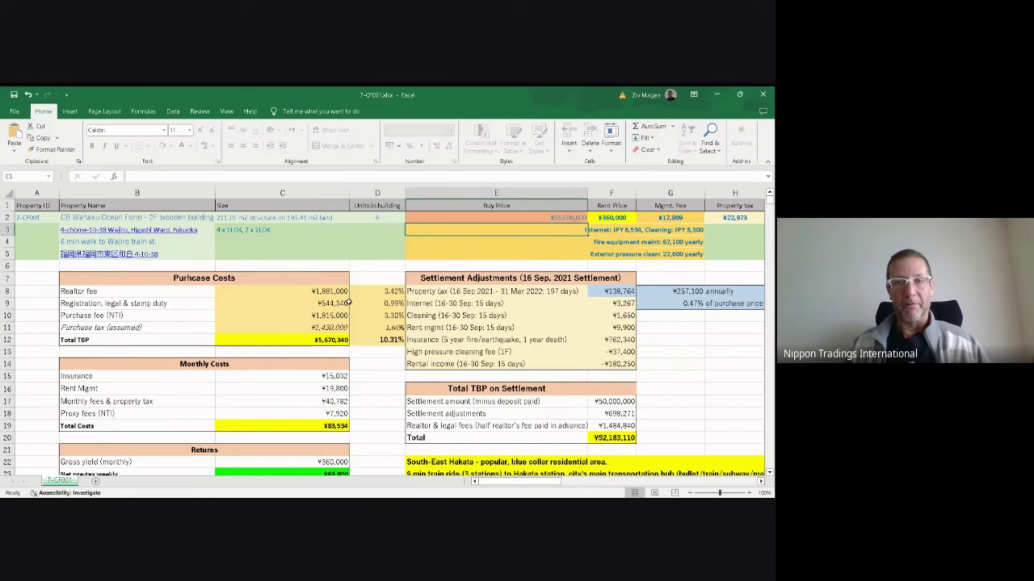
scroll(294, 345, "down", 4)
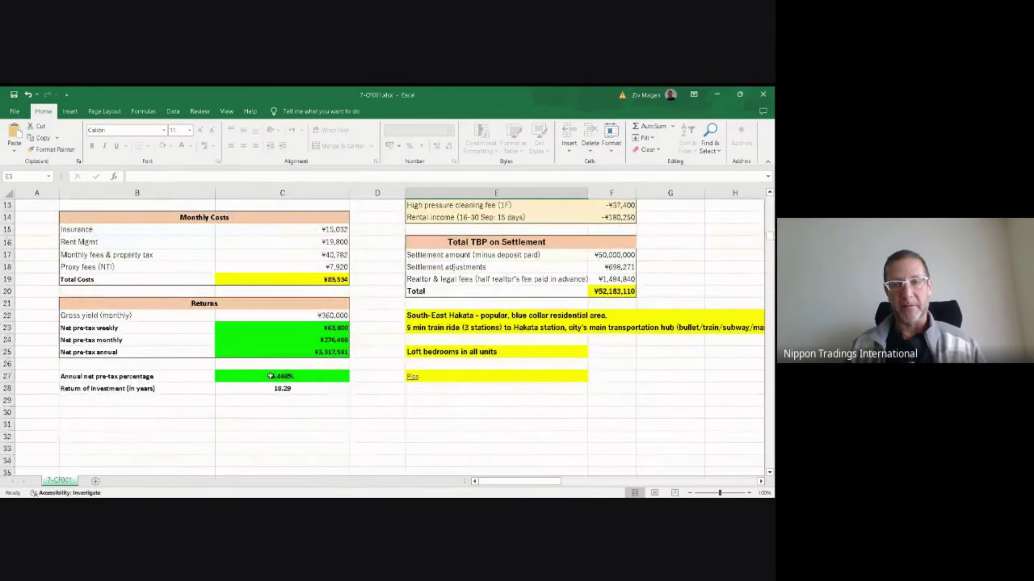
scroll(269, 370, "up", 4)
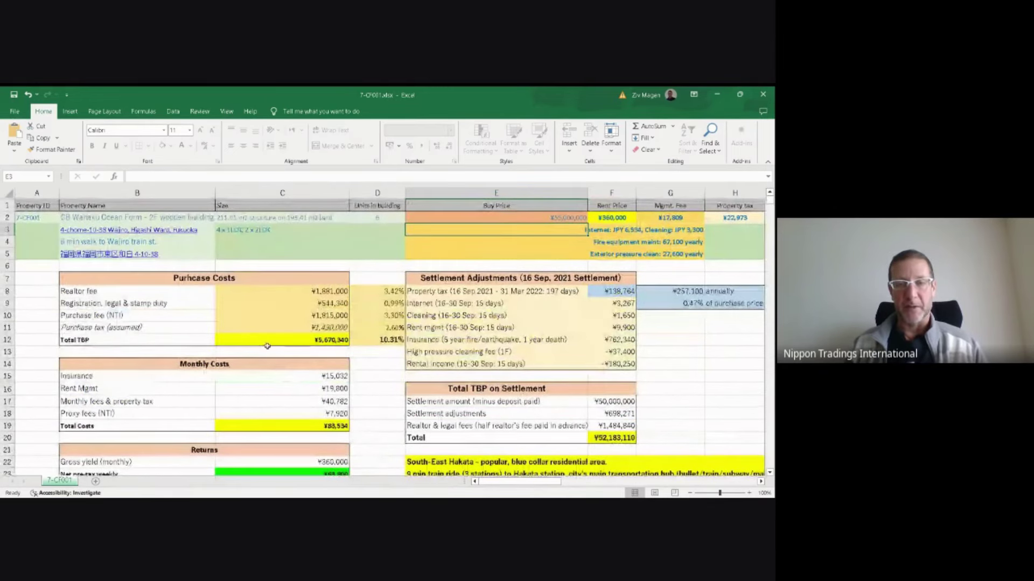